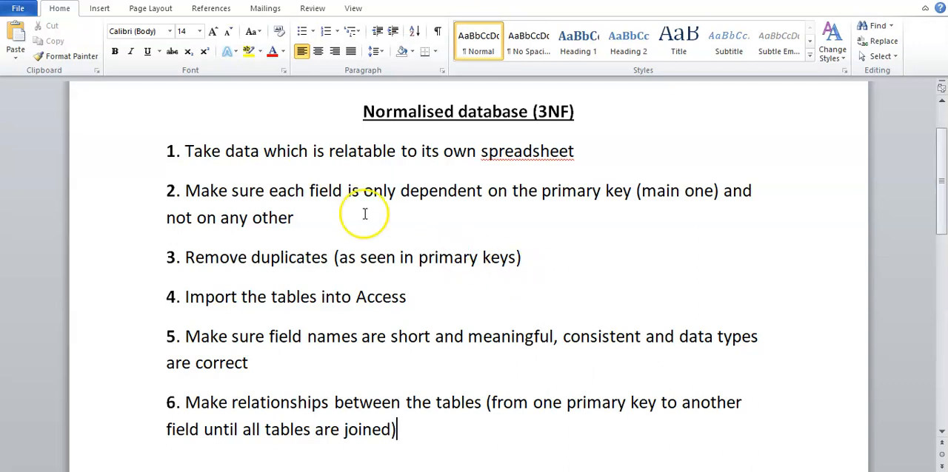
# Review the first three normalisation steps in the document, highlighting the text of each one
pyautogui.moveTo(181, 152); pyautogui.dragTo(564, 169)
pyautogui.click(564, 192)
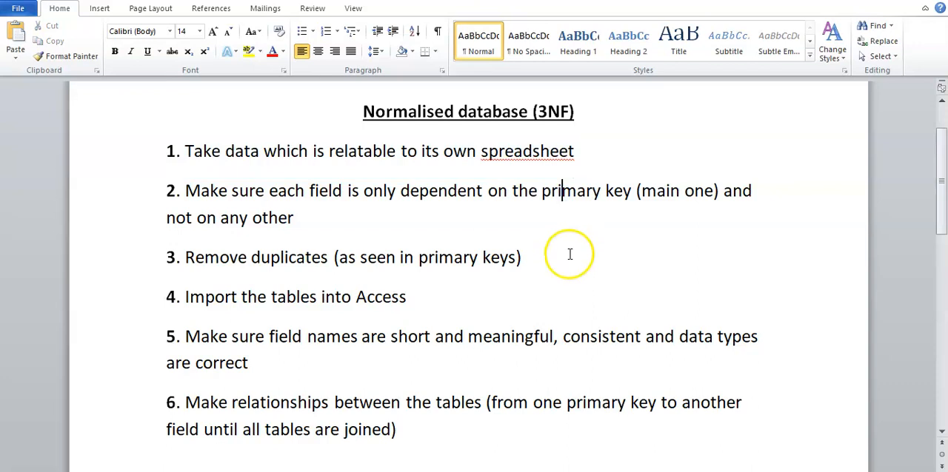
pyautogui.moveTo(197, 191); pyautogui.dragTo(453, 199)
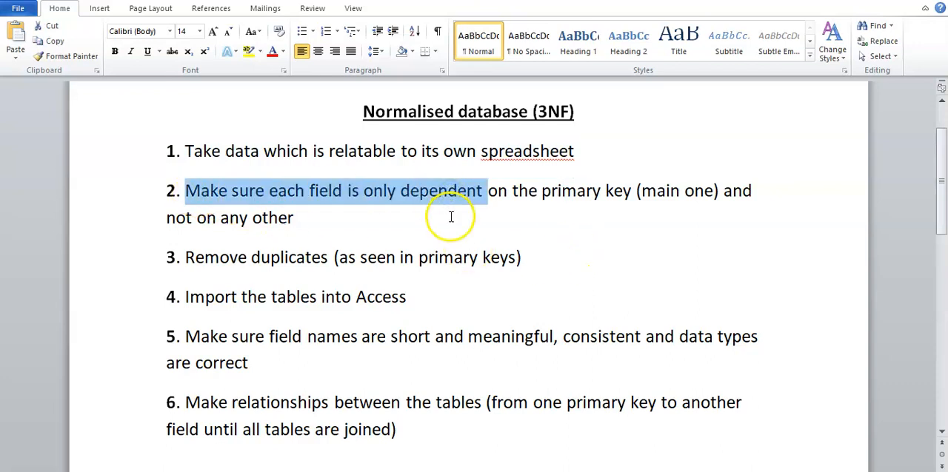
pyautogui.click(450, 216)
pyautogui.moveTo(187, 257); pyautogui.dragTo(519, 257)
pyautogui.click(564, 258)
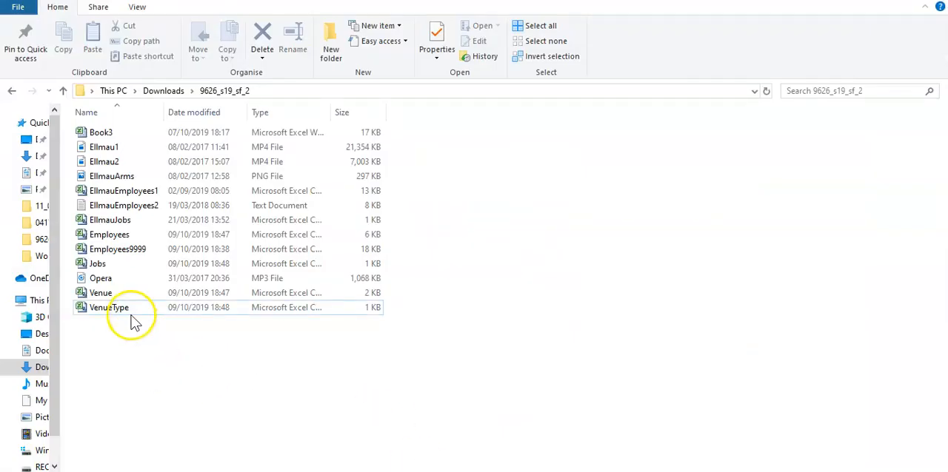
# Open the VenueType file, fit its columns to their contents, and examine the Venue type code and Venue type fields
pyautogui.doubleClick(134, 318)
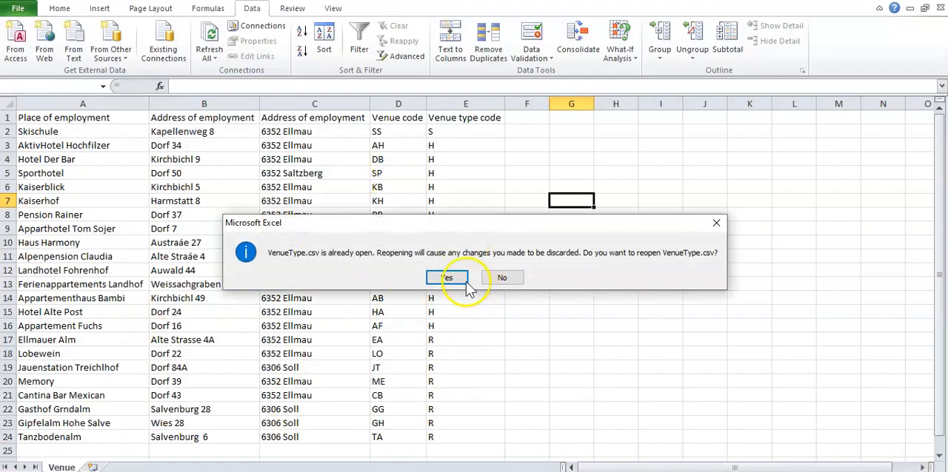
pyautogui.click(449, 277)
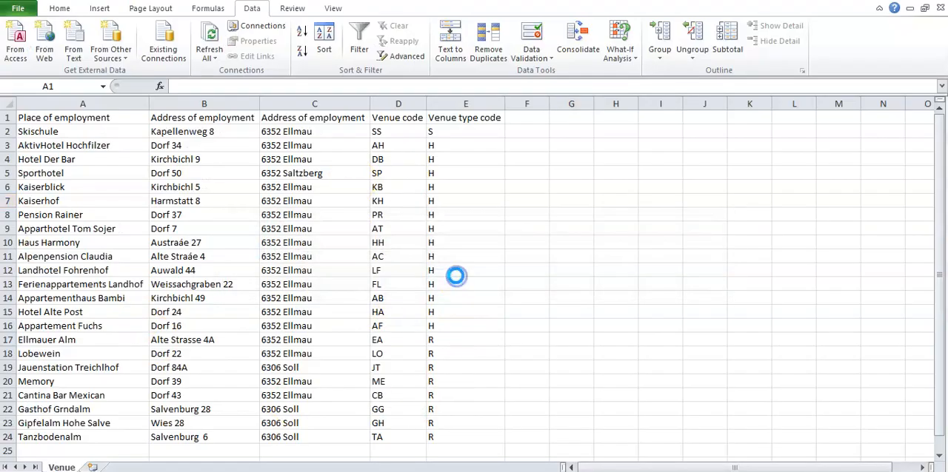
pyautogui.click(8, 103)
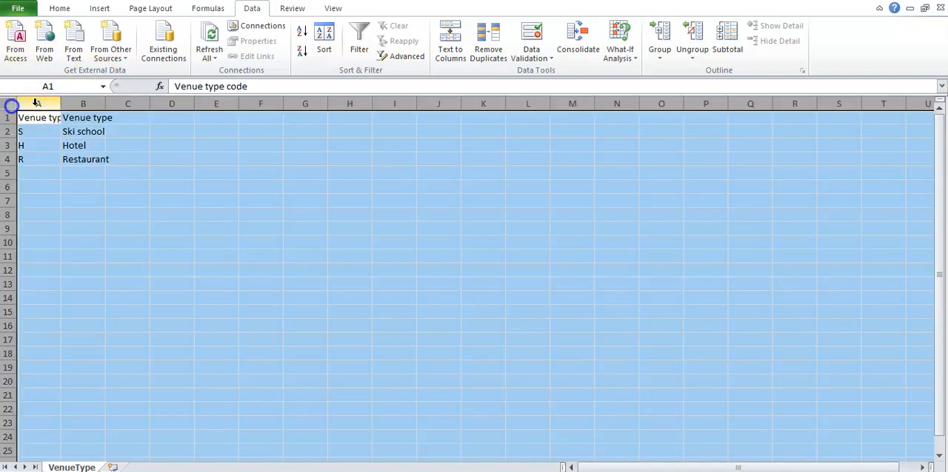
pyautogui.doubleClick(61, 103)
pyautogui.click(123, 185)
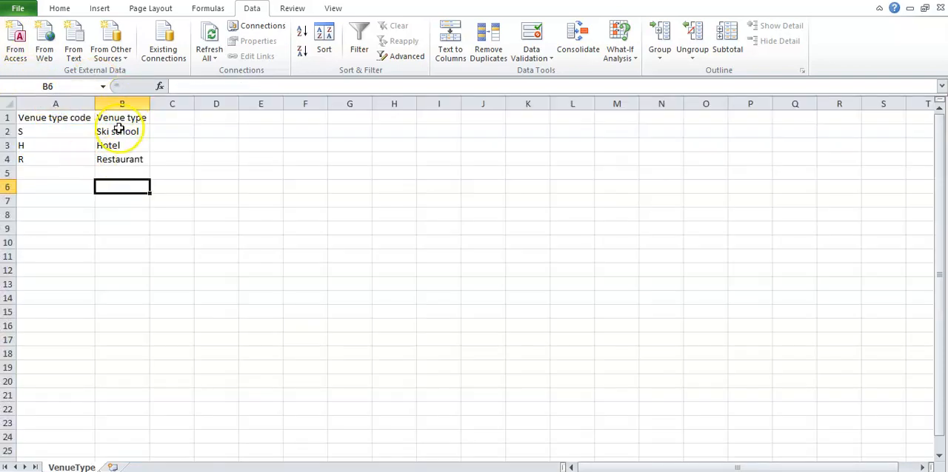
pyautogui.click(121, 104)
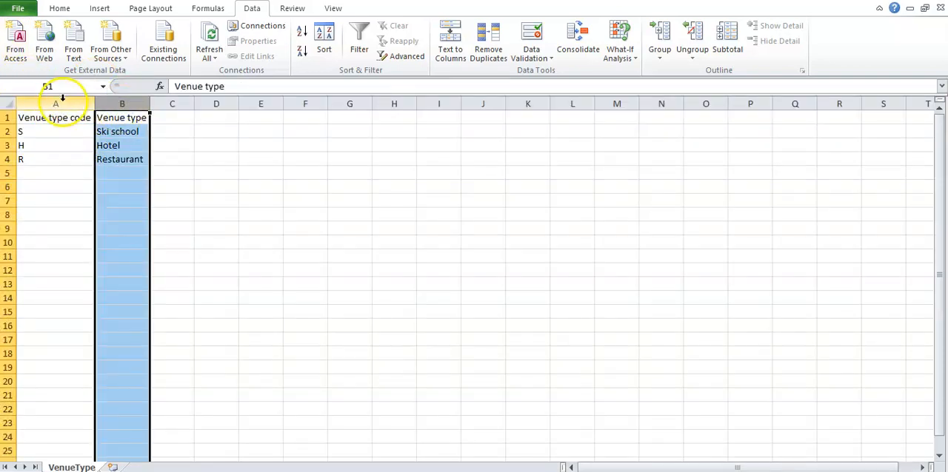
pyautogui.click(311, 201)
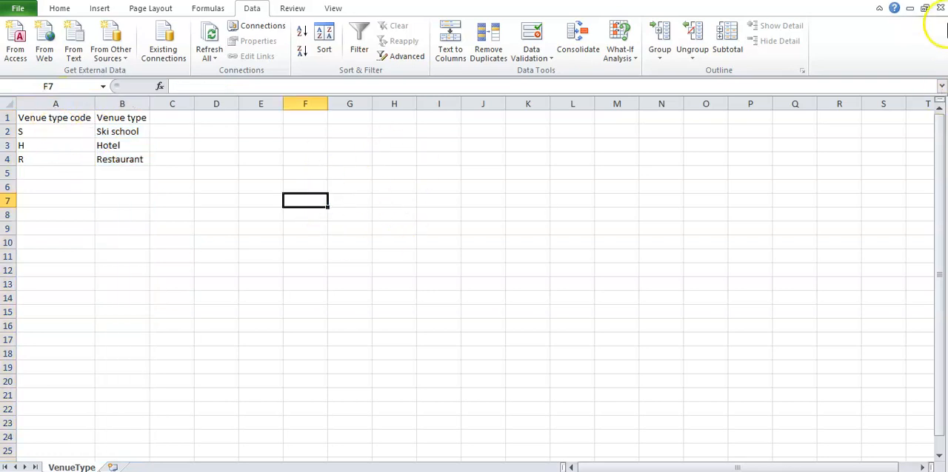
# Close VenueType.csv and Venue.csv without saving the changes
pyautogui.click(940, 8)
pyautogui.click(470, 257)
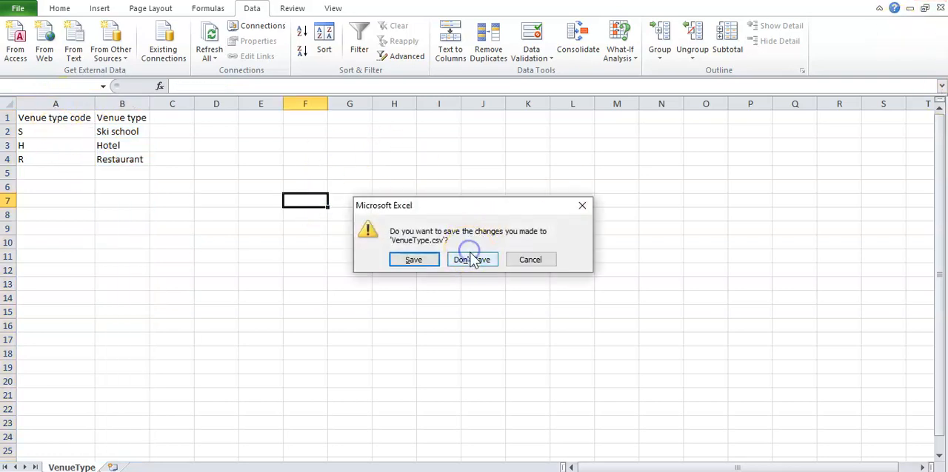
pyautogui.click(931, 2)
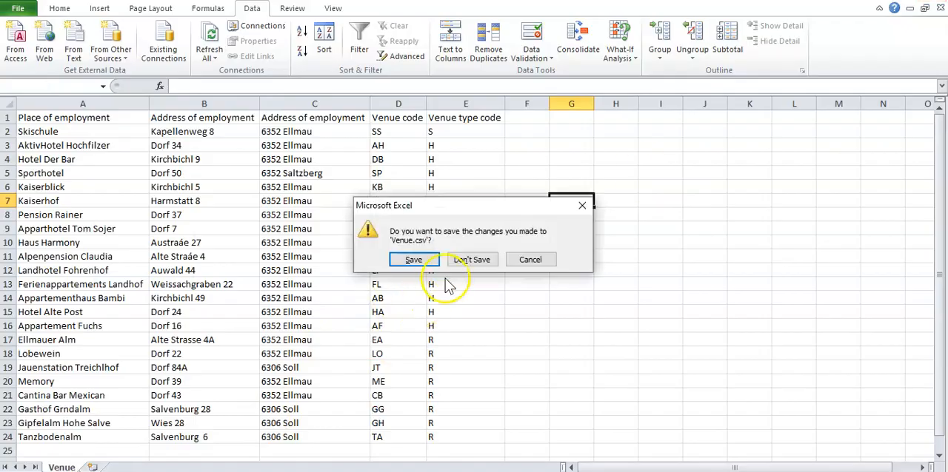
pyautogui.click(472, 259)
# Reopen the Venue file, fit all columns to their contents, and dismiss the Office activation wizard
pyautogui.click(220, 365)
pyautogui.doubleClick(157, 293)
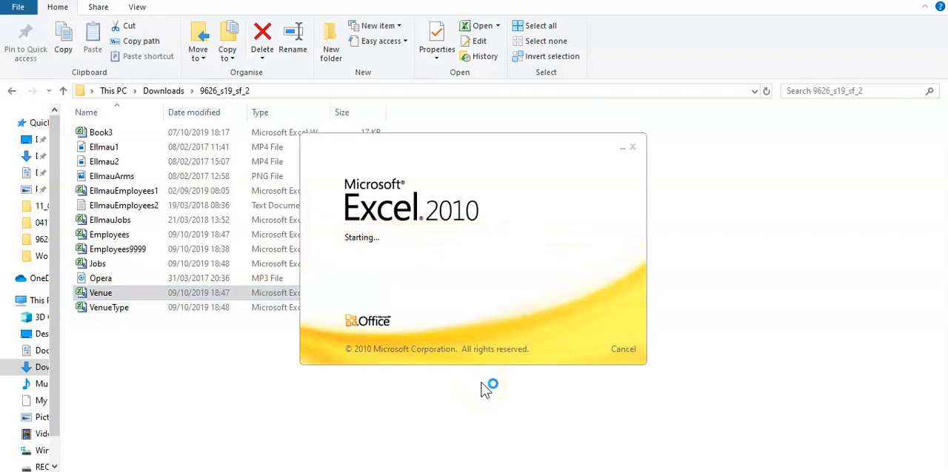
pyautogui.click(9, 103)
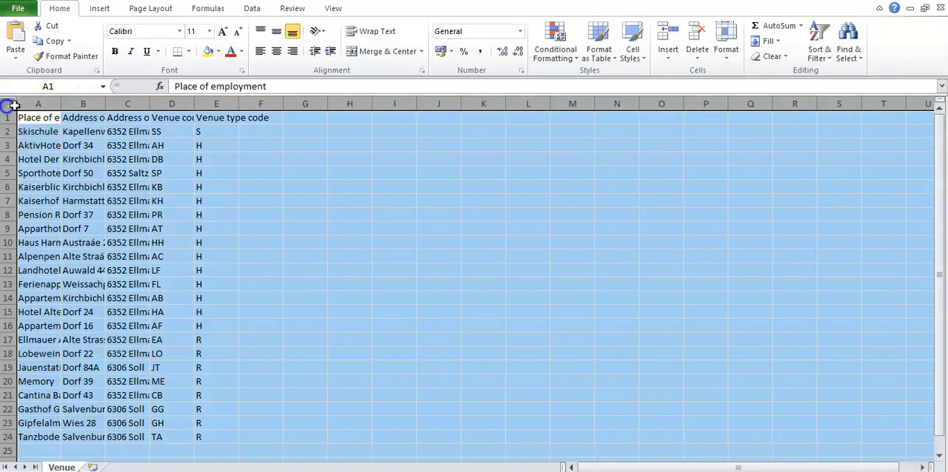
pyautogui.doubleClick(60, 103)
pyautogui.click(68, 127)
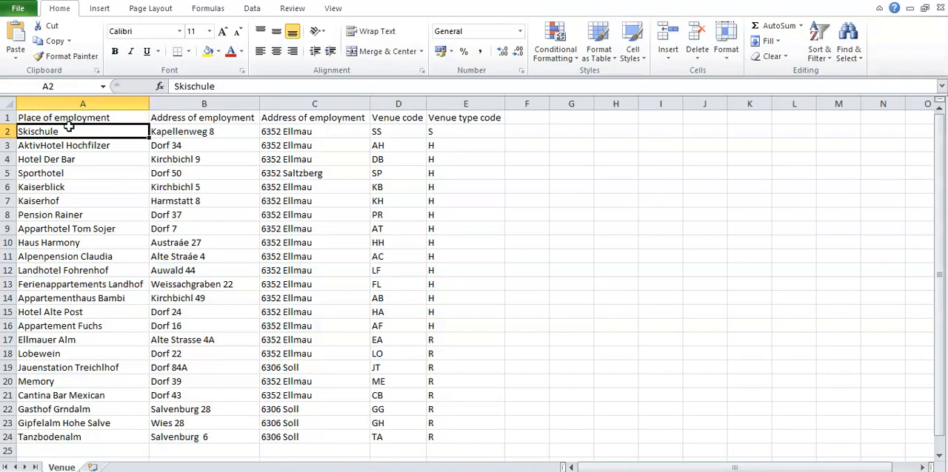
pyautogui.click(612, 367)
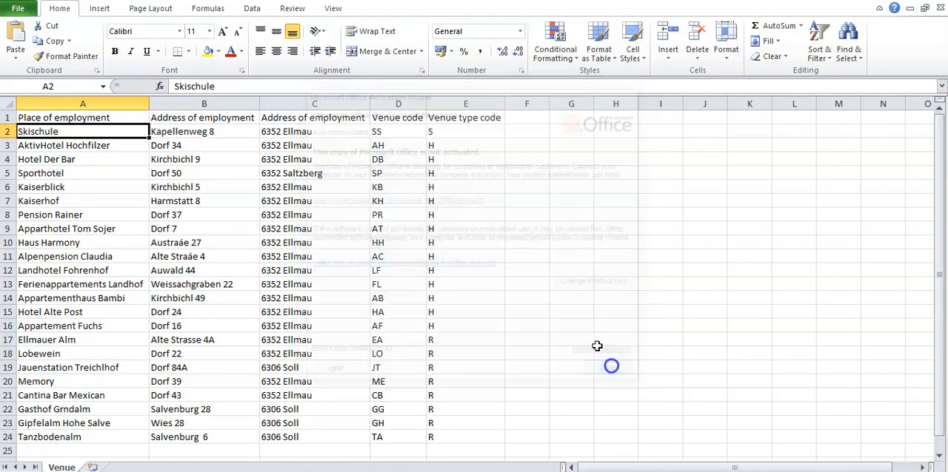
# Examine the address, Venue code and Venue type code fields of the Venue sheet, and close it without saving
pyautogui.click(337, 120)
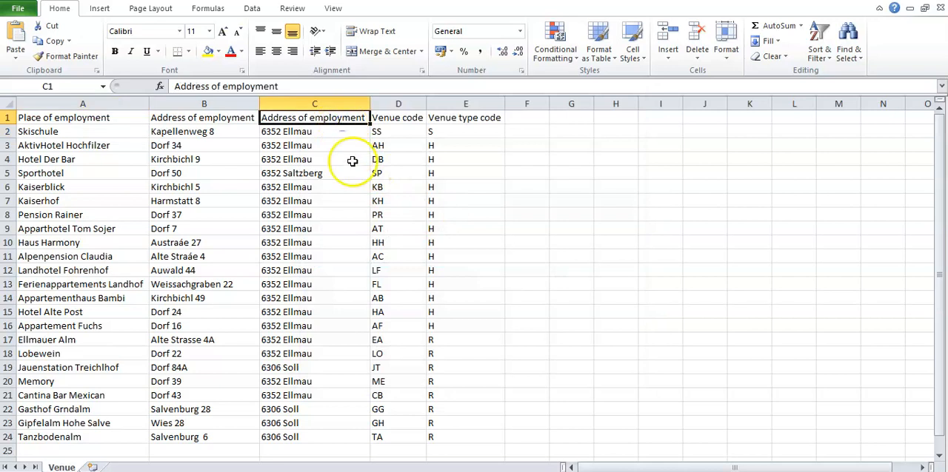
pyautogui.click(461, 123)
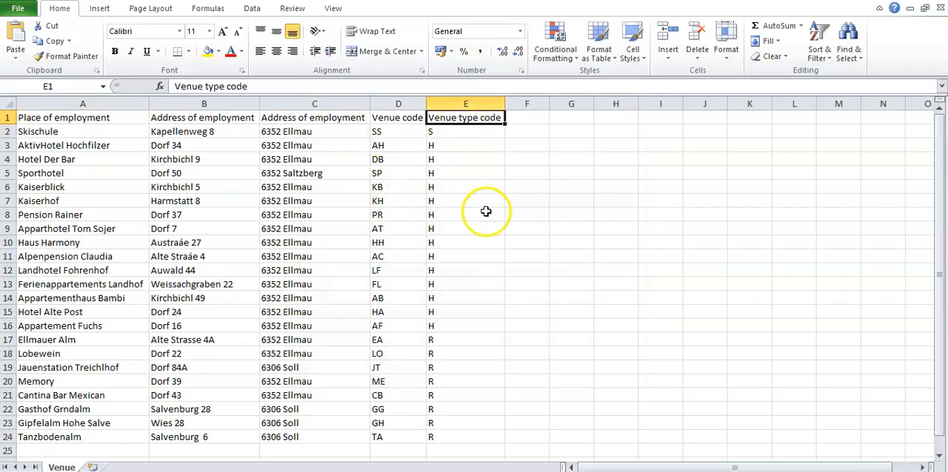
pyautogui.click(399, 120)
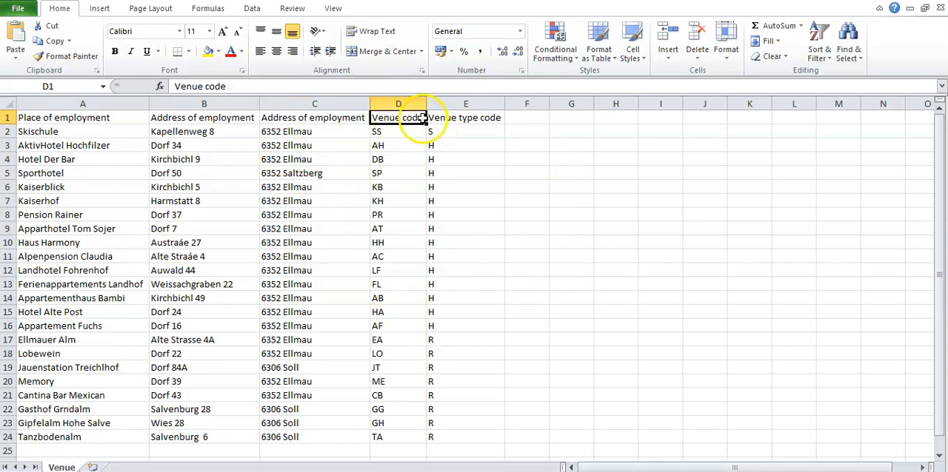
pyautogui.click(403, 104)
pyautogui.click(519, 275)
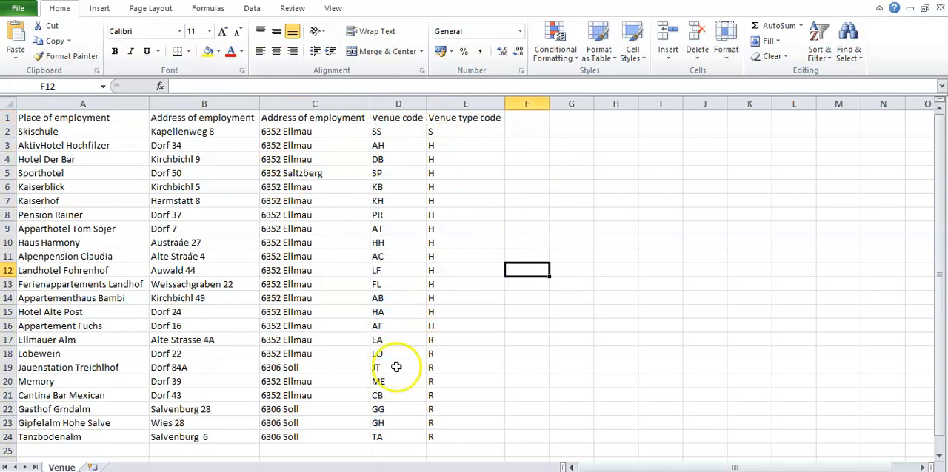
pyautogui.hotkey('alt', 'F4')
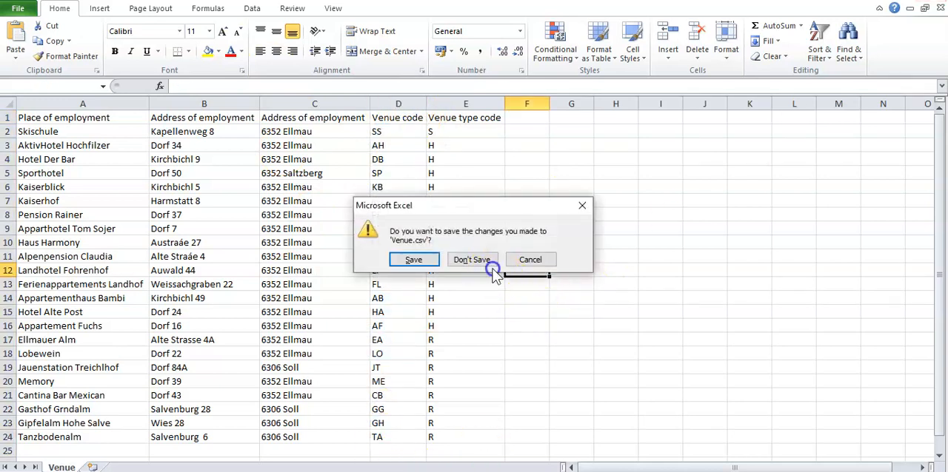
pyautogui.click(488, 320)
# Open the Jobs file, view its Job code and Job description columns fitted to their contents, and close it without saving
pyautogui.doubleClick(144, 265)
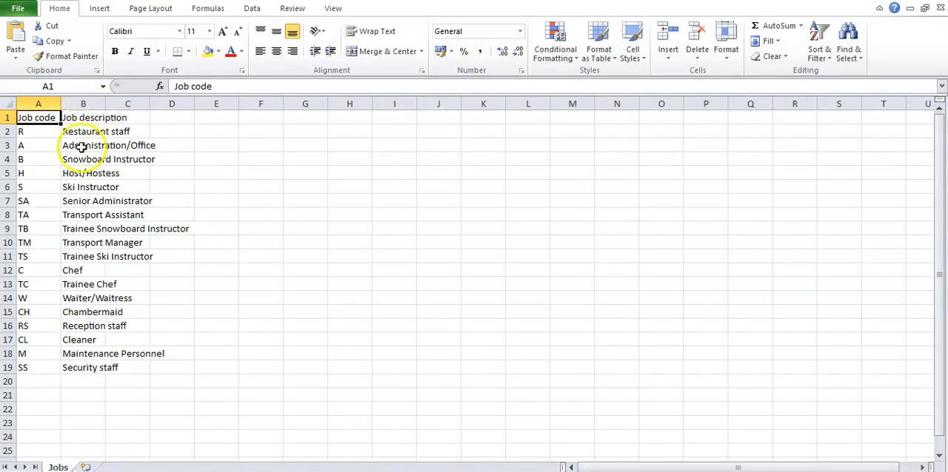
pyautogui.click(615, 380)
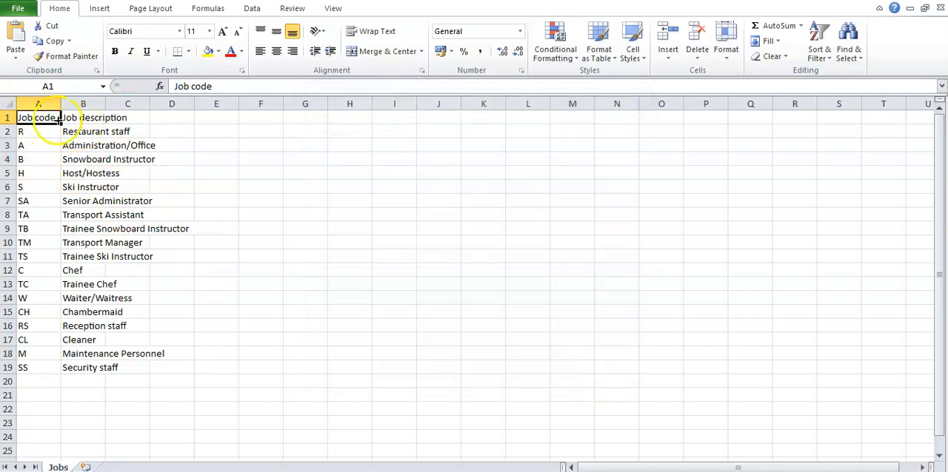
pyautogui.click(7, 103)
pyautogui.doubleClick(60, 104)
pyautogui.click(301, 200)
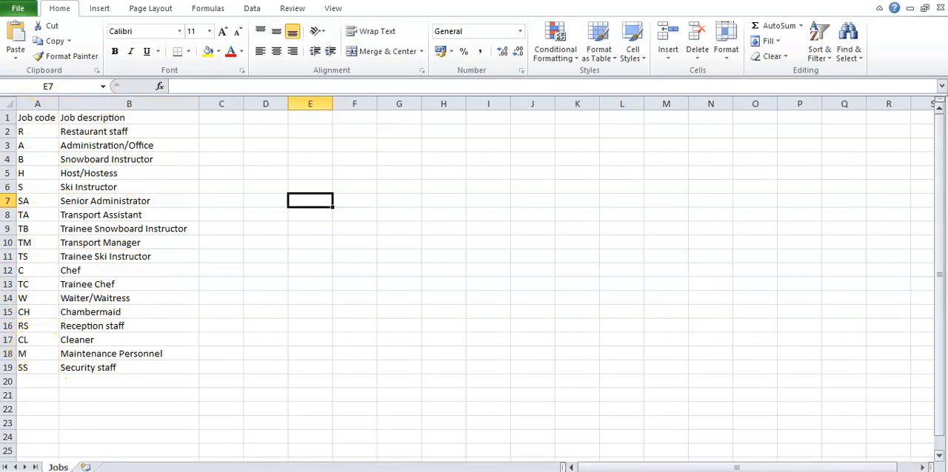
pyautogui.click(934, 1)
pyautogui.click(483, 258)
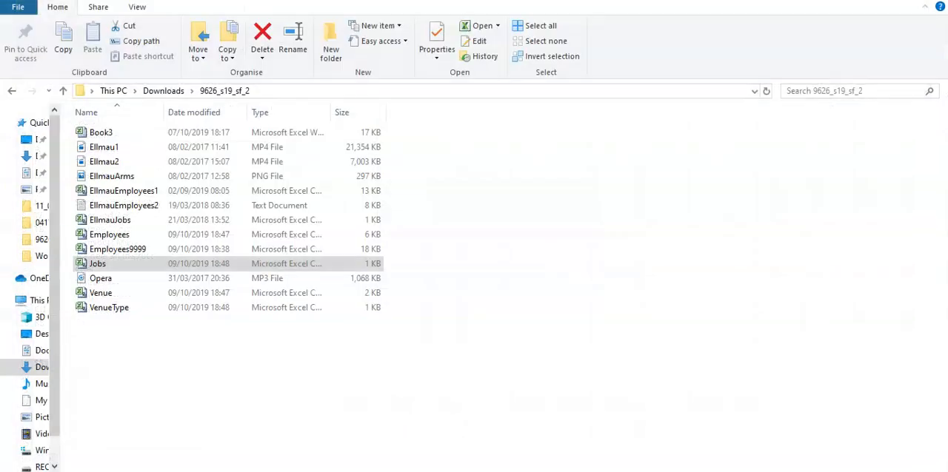
# Open the Employees file, dismiss the activation wizard, and fit all columns to their contents
pyautogui.click(414, 471)
pyautogui.click(415, 471)
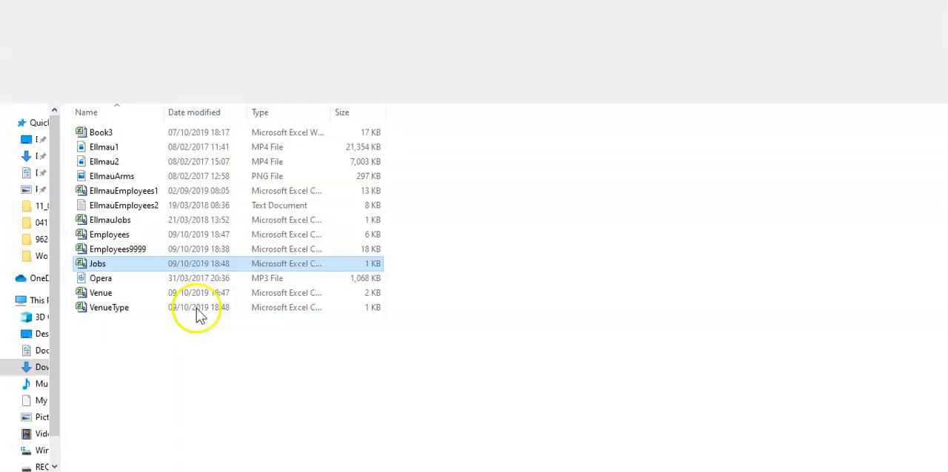
pyautogui.click(160, 239)
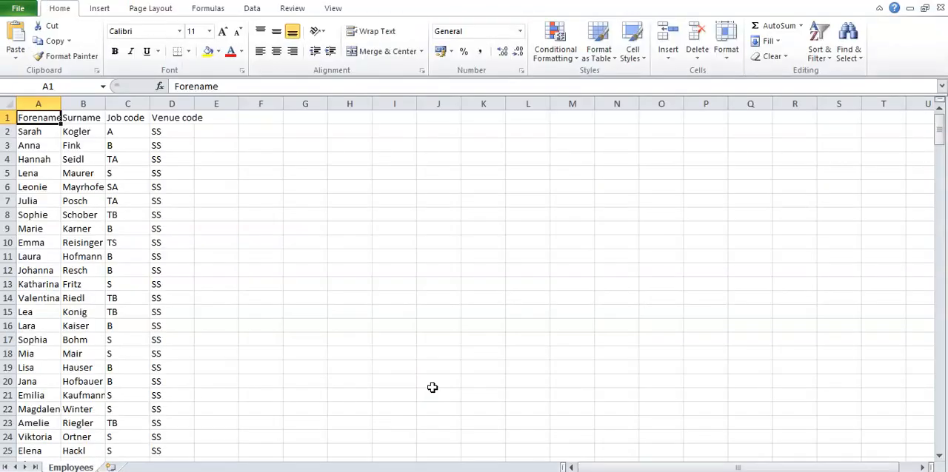
pyautogui.click(8, 103)
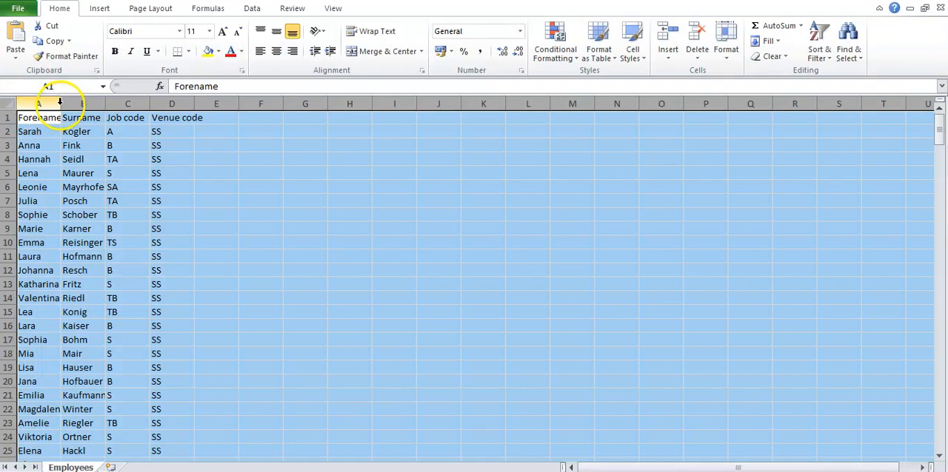
pyautogui.click(612, 371)
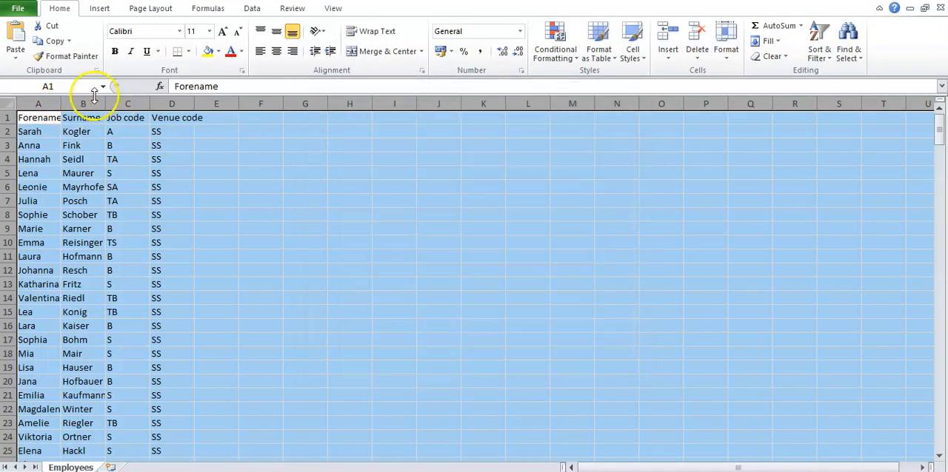
pyautogui.doubleClick(65, 102)
pyautogui.click(384, 270)
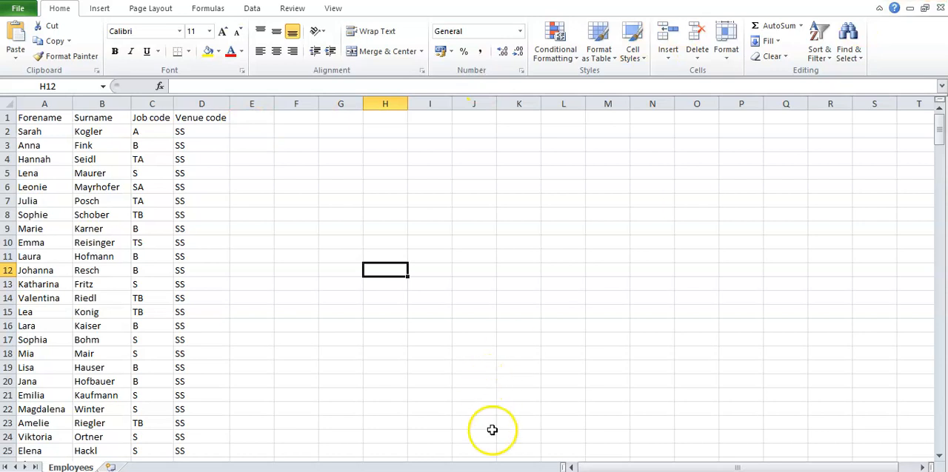
# Switch to the Word document and review step 3, "Remove duplicates (as seen in primary keys)"
pyautogui.hotkey('alt', 'Tab')
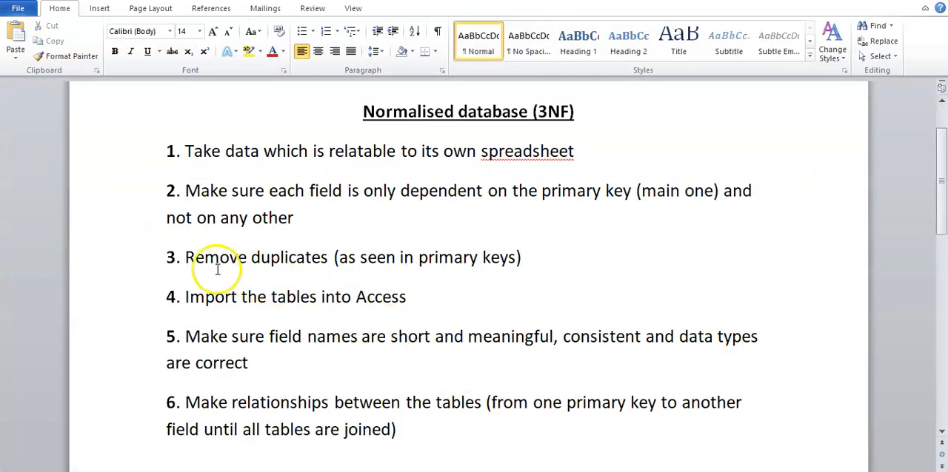
pyautogui.moveTo(186, 261); pyautogui.dragTo(535, 264)
pyautogui.click(570, 290)
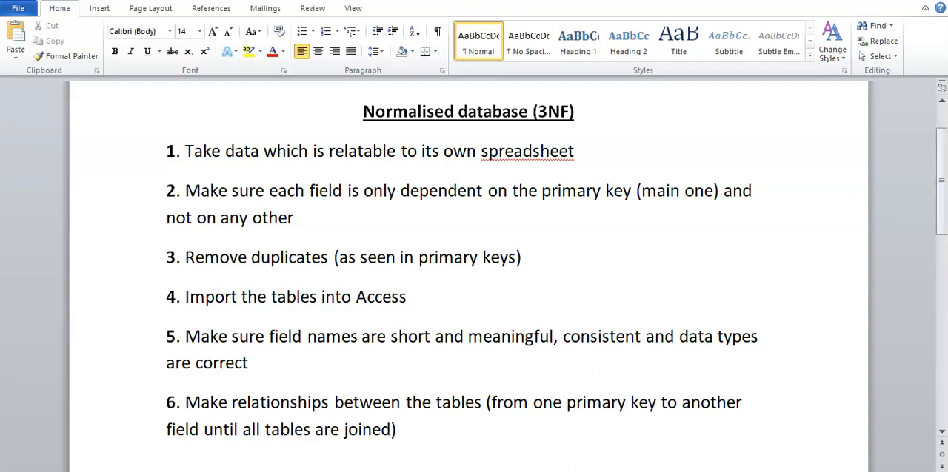
# Switch to Microsoft Access 2010 by searching for "access" in Windows and launching it
pyautogui.press('super')
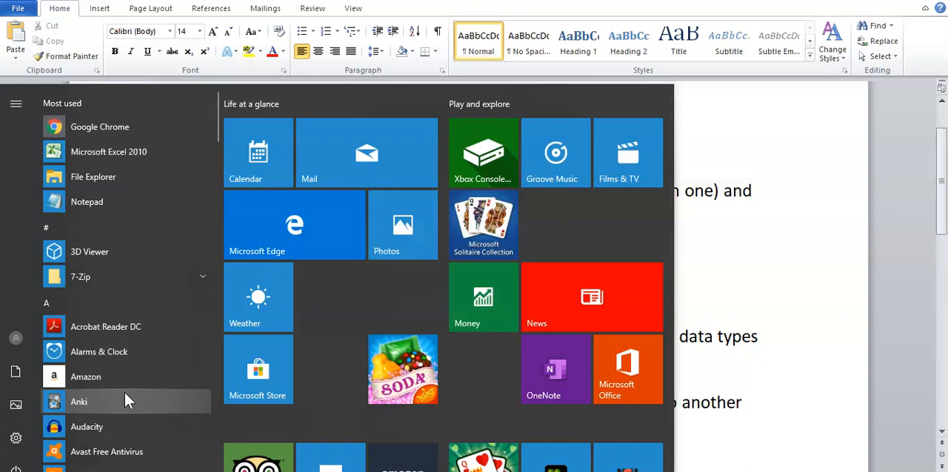
pyautogui.press('super')
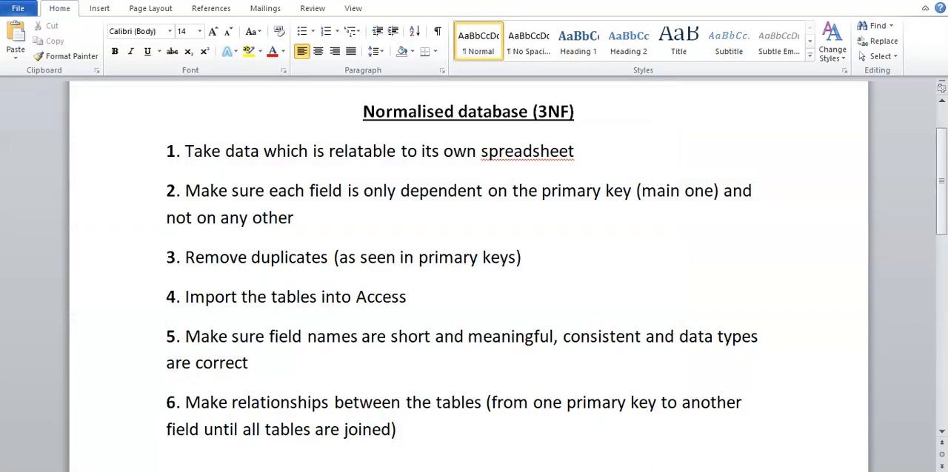
pyautogui.press('super')
pyautogui.write('a')
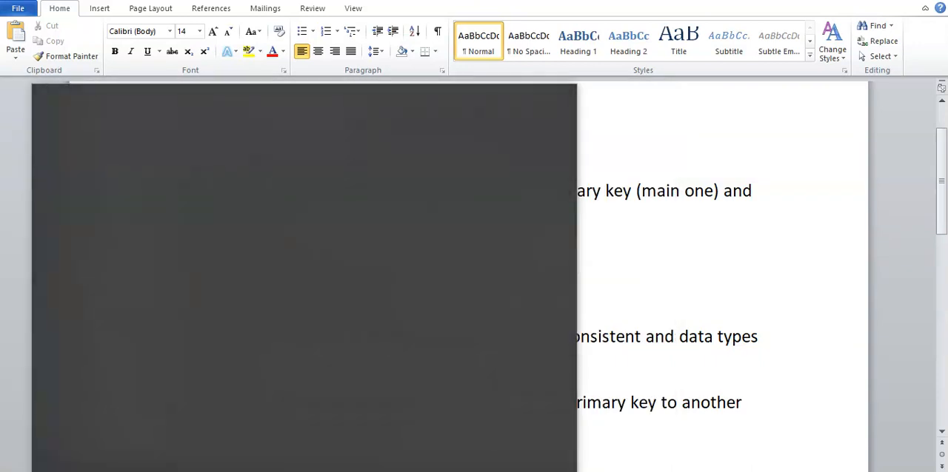
pyautogui.write('ccess')
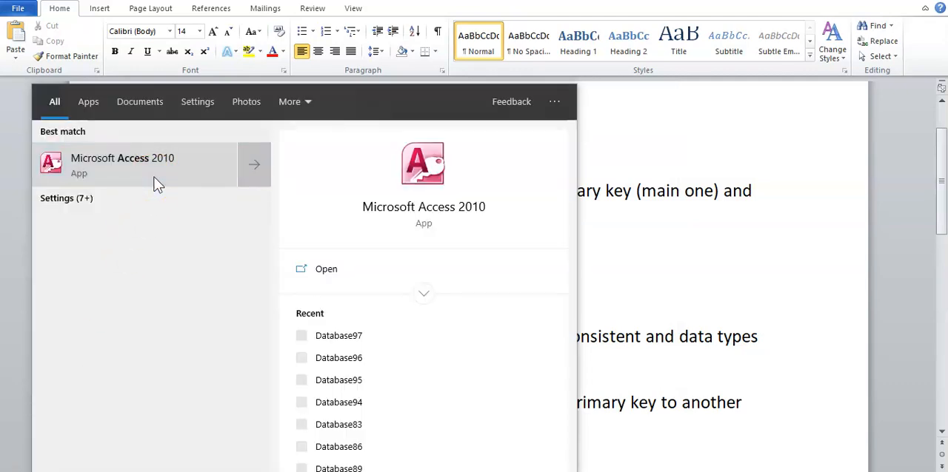
pyautogui.click(156, 184)
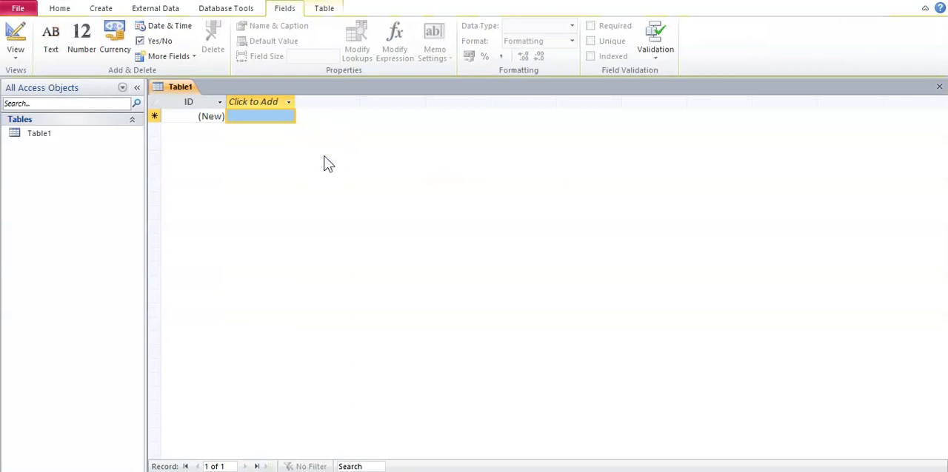
# Start a text file import of the Jobs file from the 9626_s19_sf_2 folder into a new table
pyautogui.click(154, 9)
pyautogui.click(211, 28)
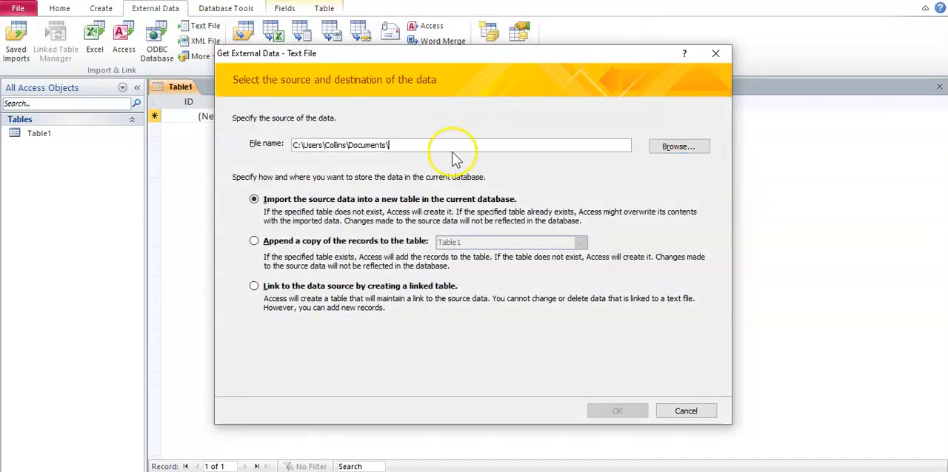
pyautogui.moveTo(444, 145); pyautogui.dragTo(247, 145)
pyautogui.write('C:\\Users\\Collins\\Downloads\\9626_s19_sf_2')
pyautogui.click(679, 146)
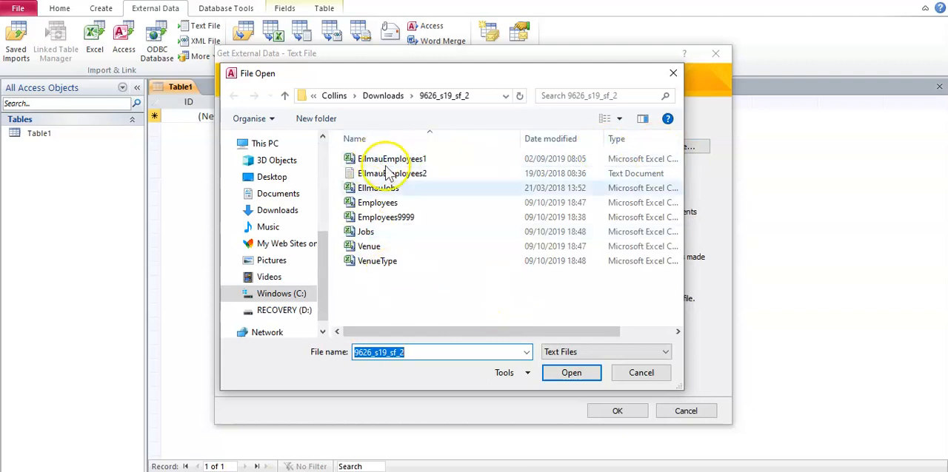
pyautogui.doubleClick(400, 233)
pyautogui.click(619, 412)
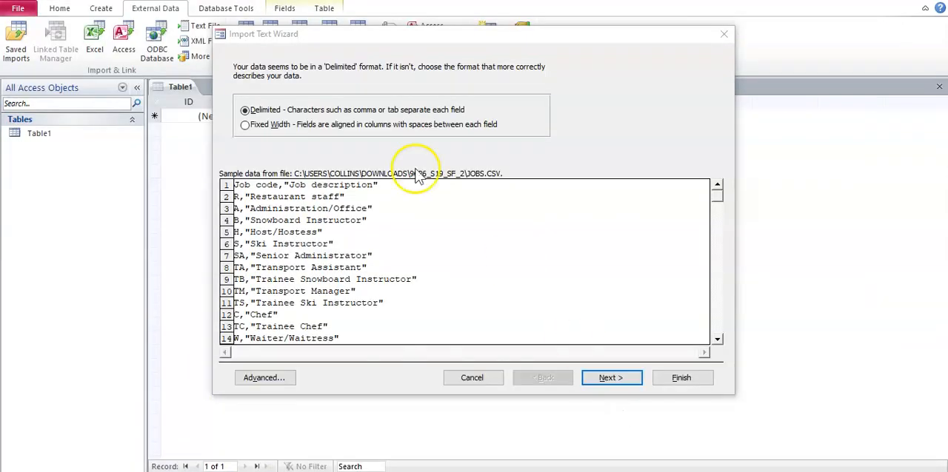
# Keep the Jobs data as comma-delimited and treat its first row as field names, acknowledging the field name notice
pyautogui.click(603, 379)
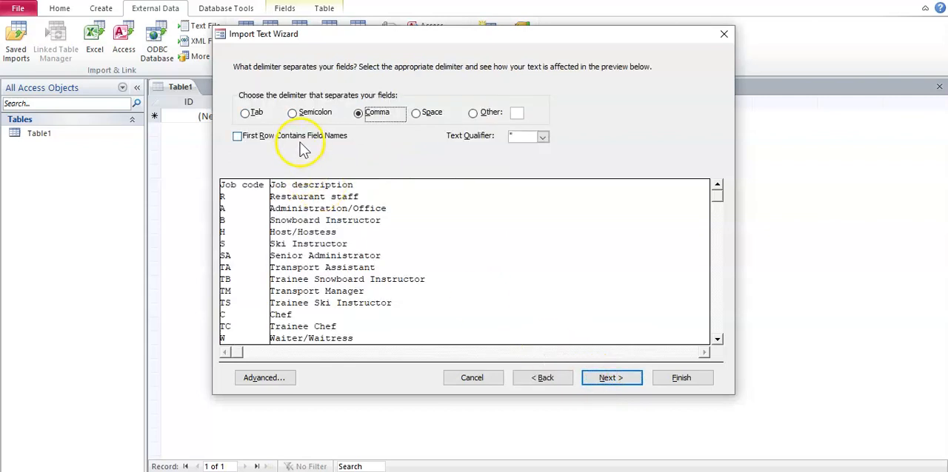
pyautogui.click(300, 144)
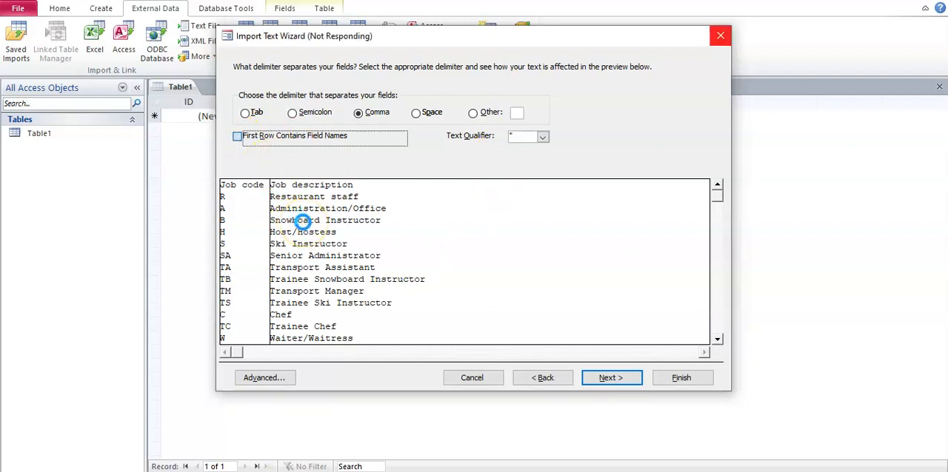
pyautogui.click(483, 278)
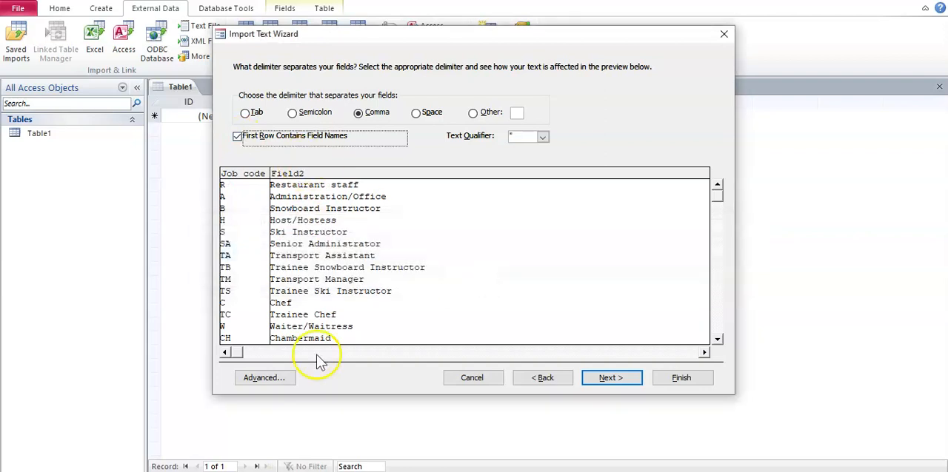
# Check the field data types in the Jobs import specification against the data preview and accept them
pyautogui.click(294, 378)
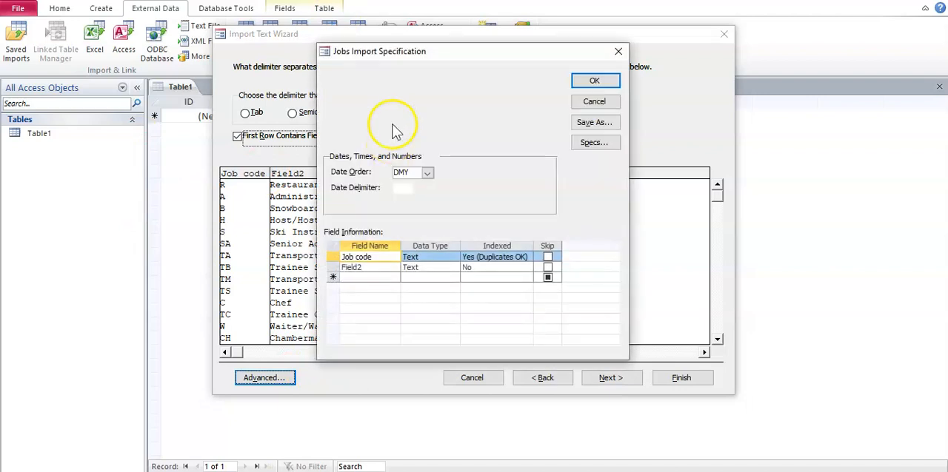
pyautogui.moveTo(418, 54); pyautogui.dragTo(573, 58)
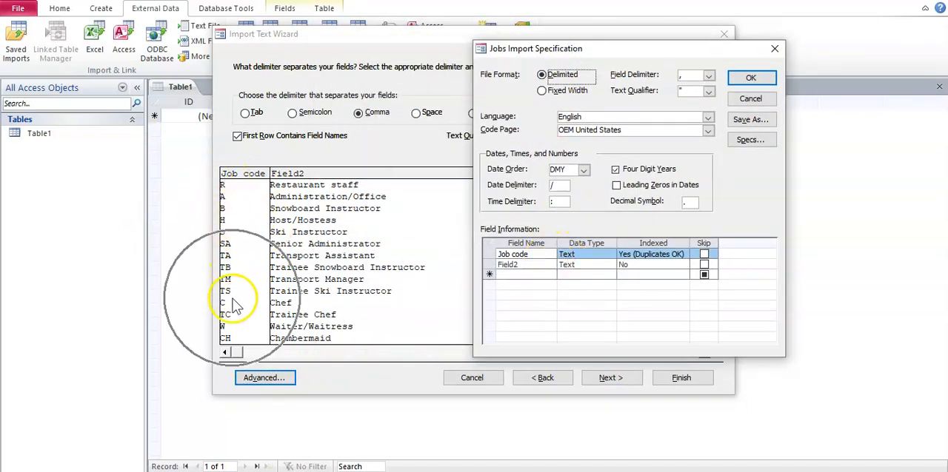
pyautogui.click(576, 254)
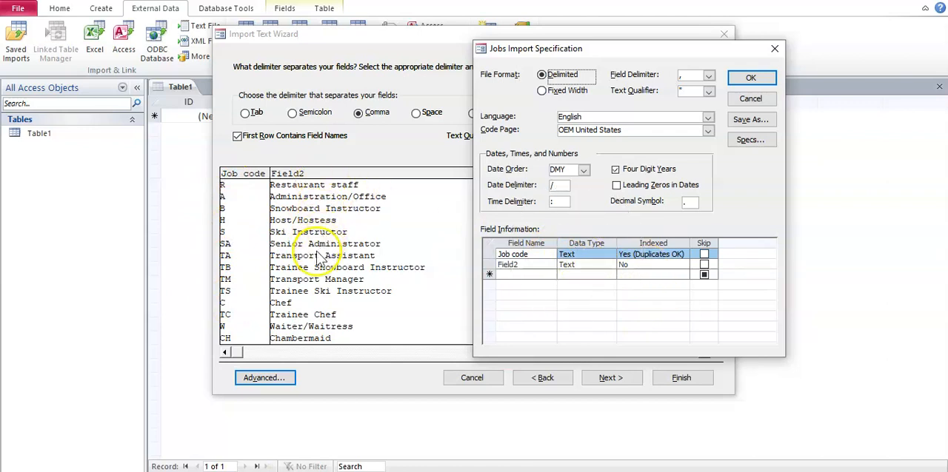
pyautogui.click(750, 78)
# Set Job code as the primary key and finish importing the data to the Jobs table without saving the import steps
pyautogui.click(611, 377)
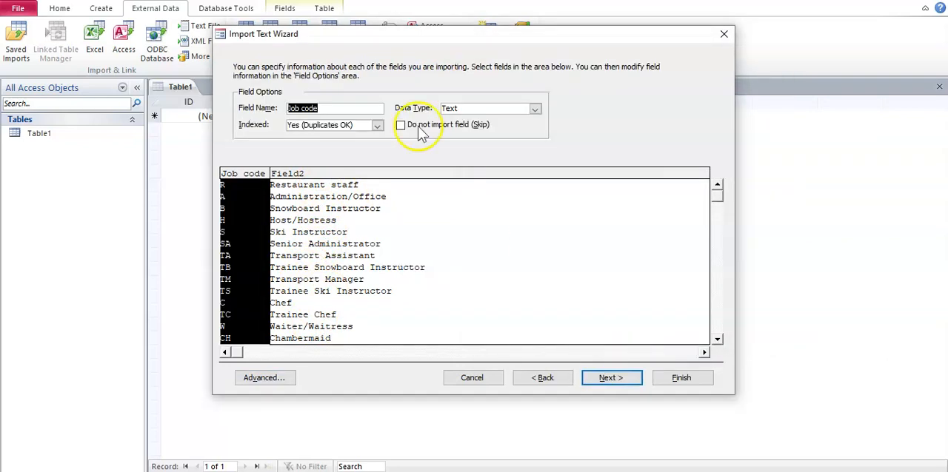
pyautogui.click(624, 378)
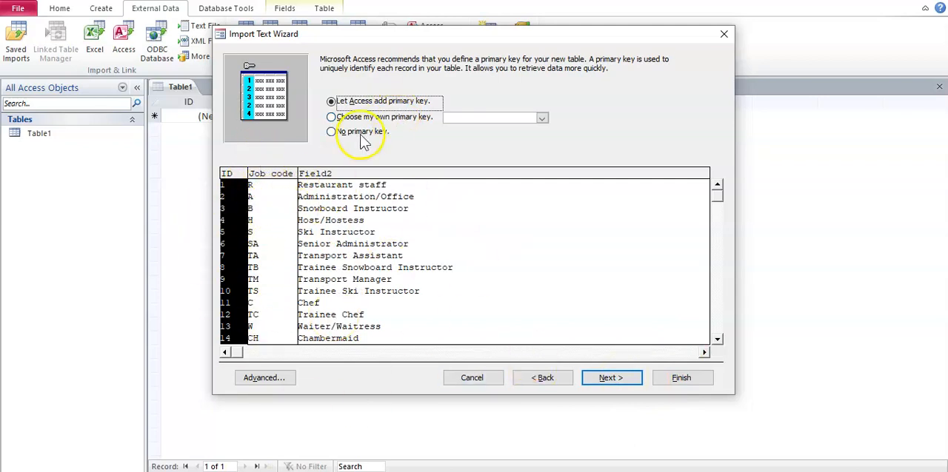
pyautogui.click(392, 120)
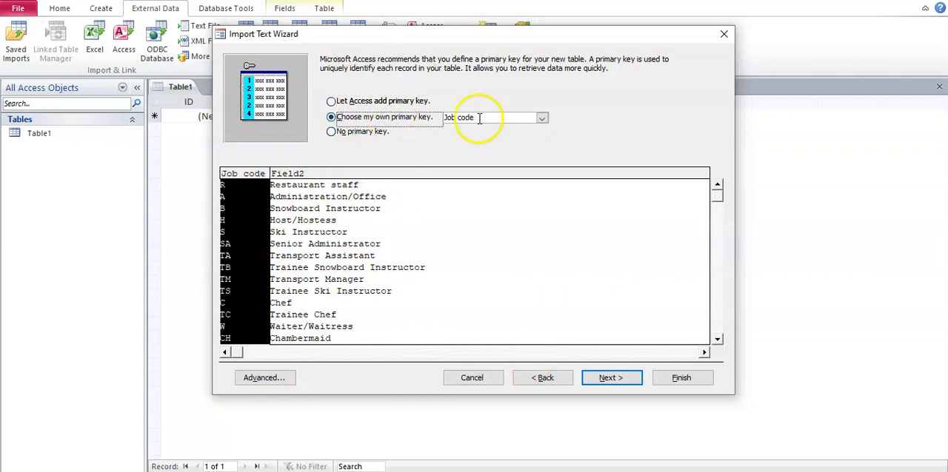
pyautogui.click(542, 118)
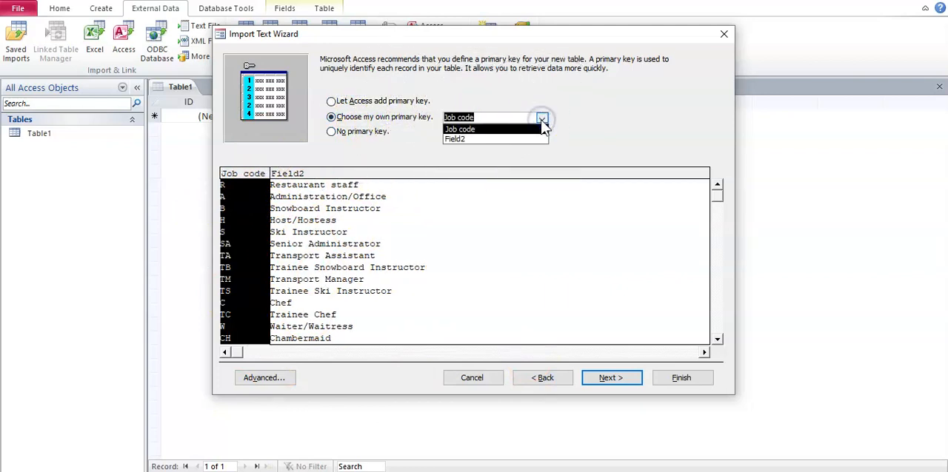
pyautogui.click(543, 127)
pyautogui.click(610, 378)
pyautogui.click(697, 385)
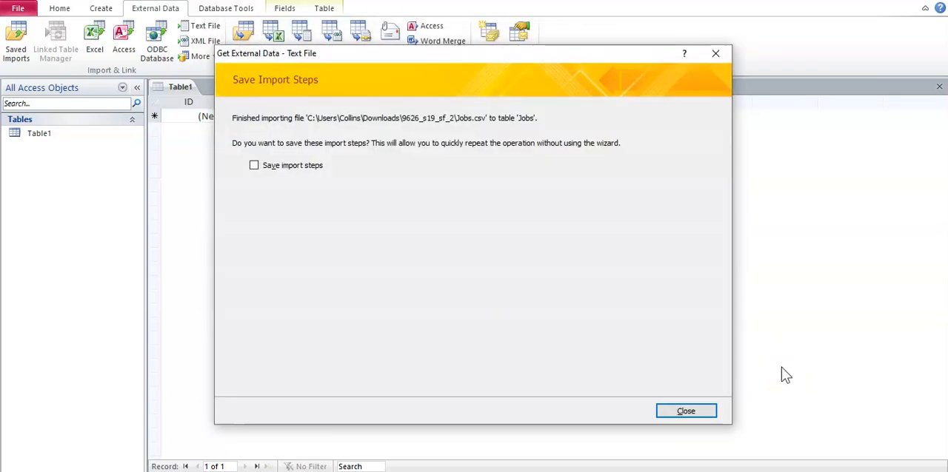
pyautogui.click(705, 408)
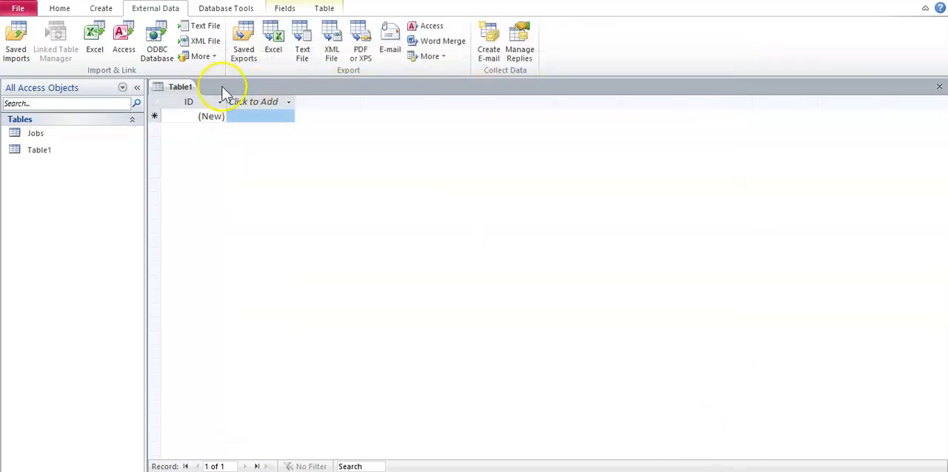
# Start another text file import, using the Venue file as the source for a new table
pyautogui.click(200, 28)
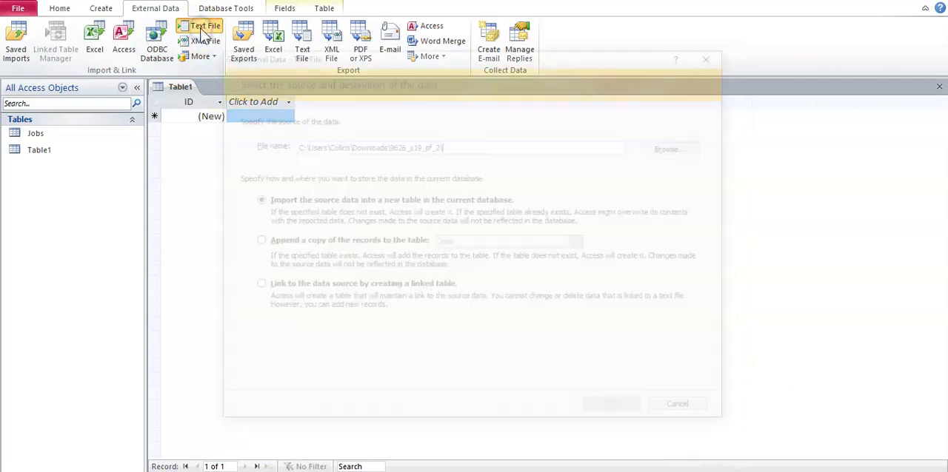
pyautogui.click(683, 159)
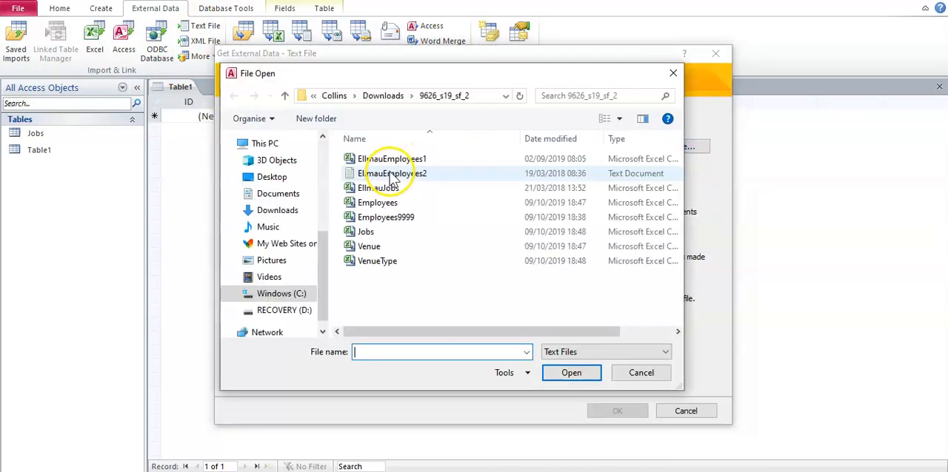
pyautogui.doubleClick(370, 246)
pyautogui.click(599, 408)
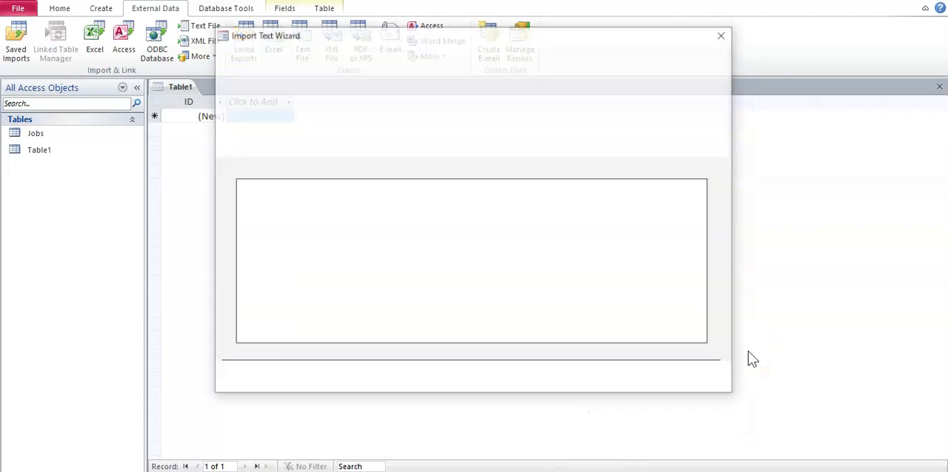
# Keep the Venue data as comma-delimited and use its first row as field names, acknowledging the field name notice
pyautogui.click(618, 380)
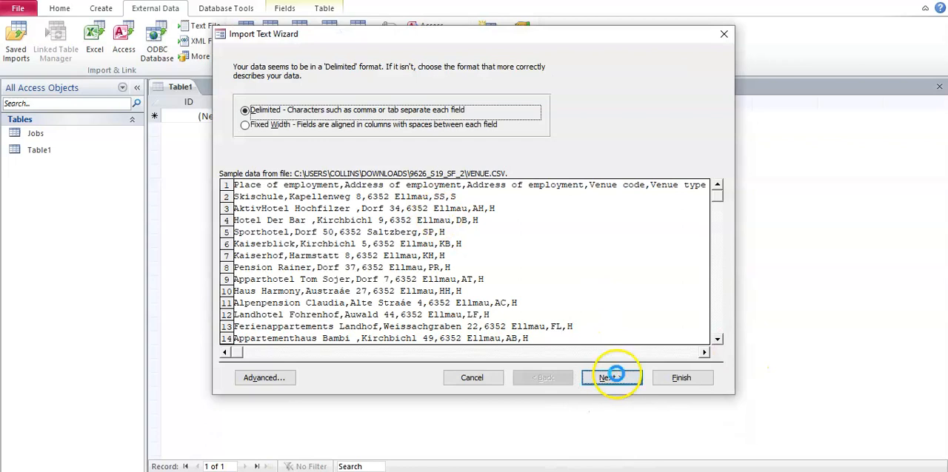
pyautogui.click(264, 138)
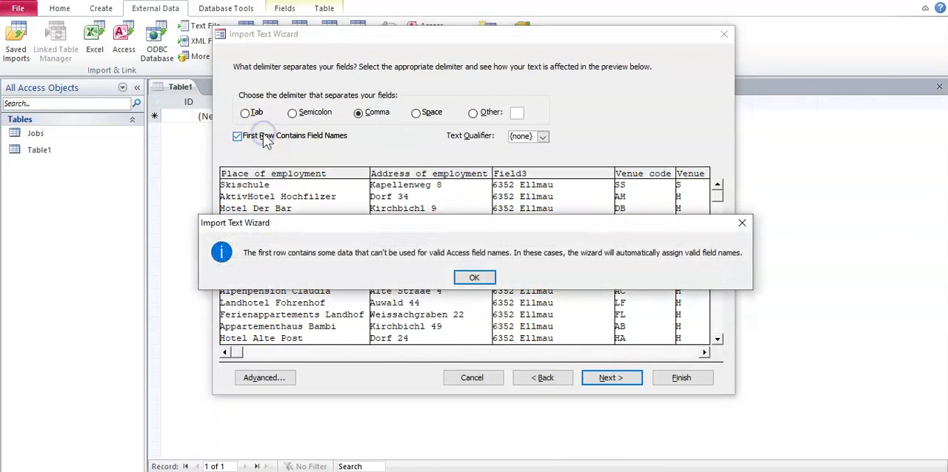
pyautogui.click(480, 279)
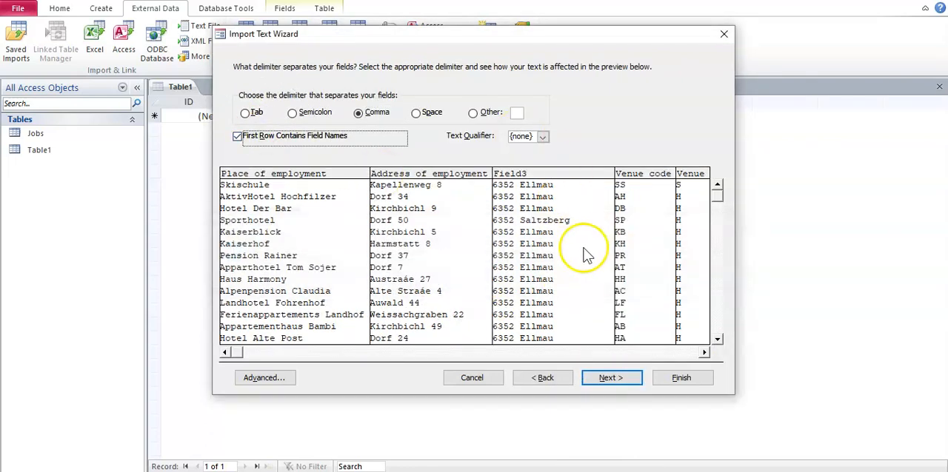
# Compare the field data types in the Venue import specification with the previewed columns and accept them
pyautogui.click(296, 380)
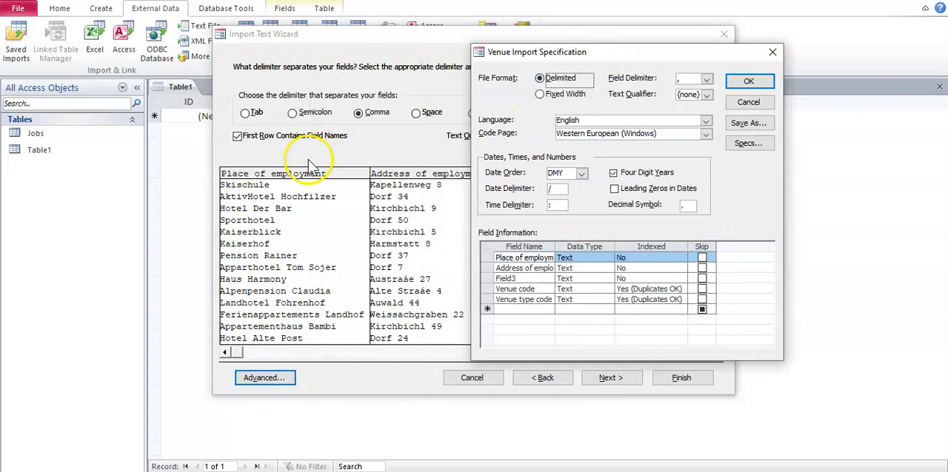
pyautogui.moveTo(559, 50); pyautogui.dragTo(670, 49)
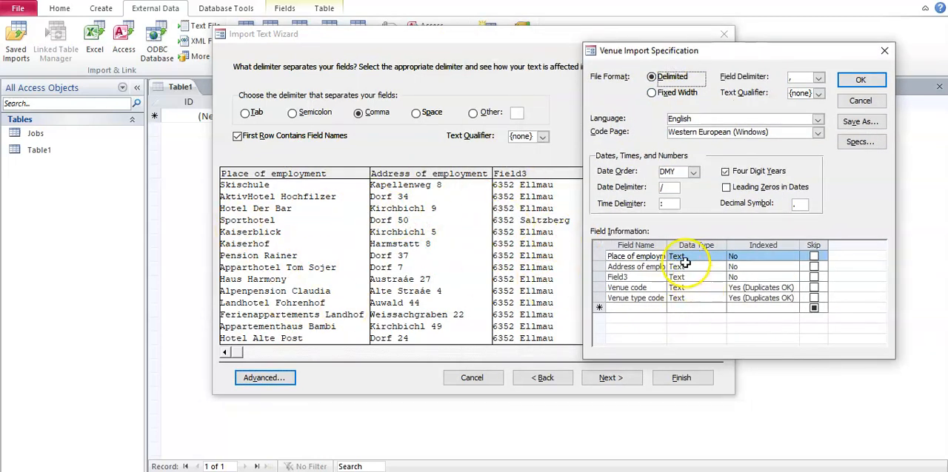
pyautogui.moveTo(736, 58); pyautogui.dragTo(274, 90)
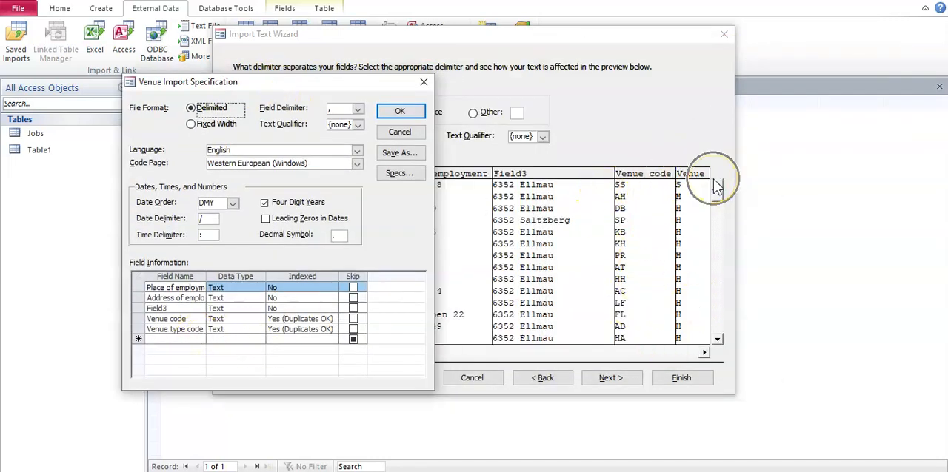
pyautogui.click(225, 329)
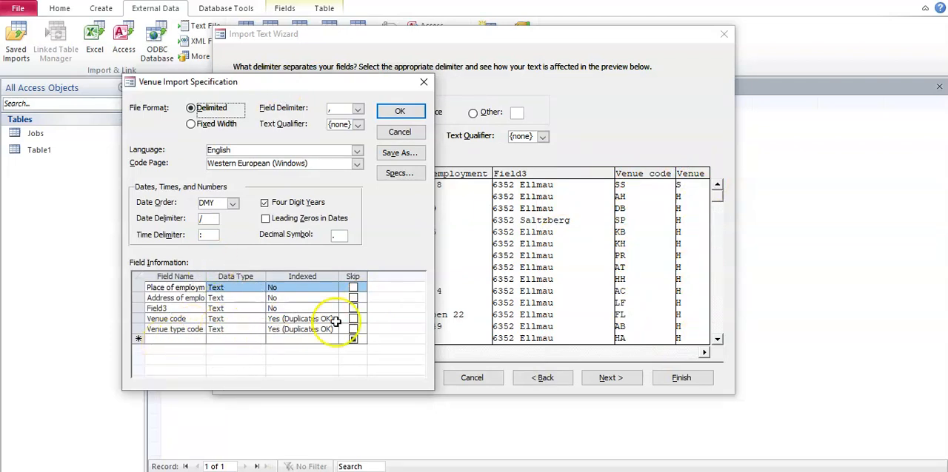
pyautogui.click(399, 111)
# Choose Venue code as the primary key for the Venue import and proceed to the wizard's final page
pyautogui.click(621, 379)
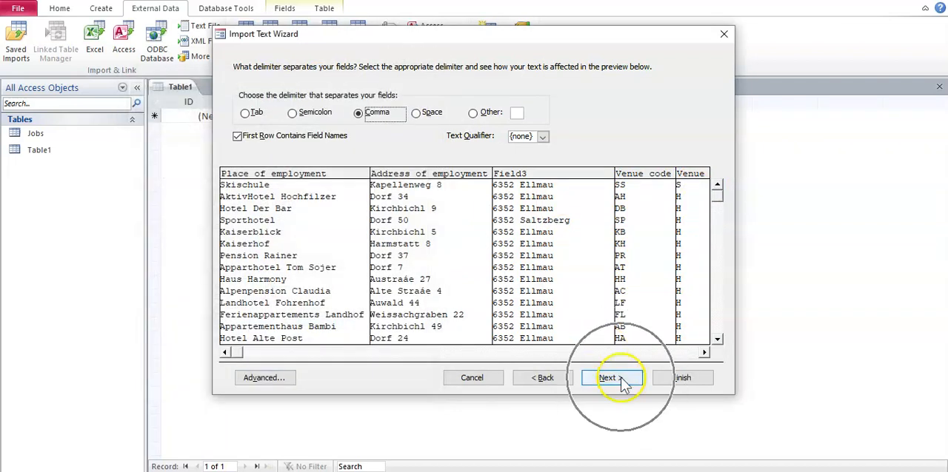
pyautogui.click(619, 379)
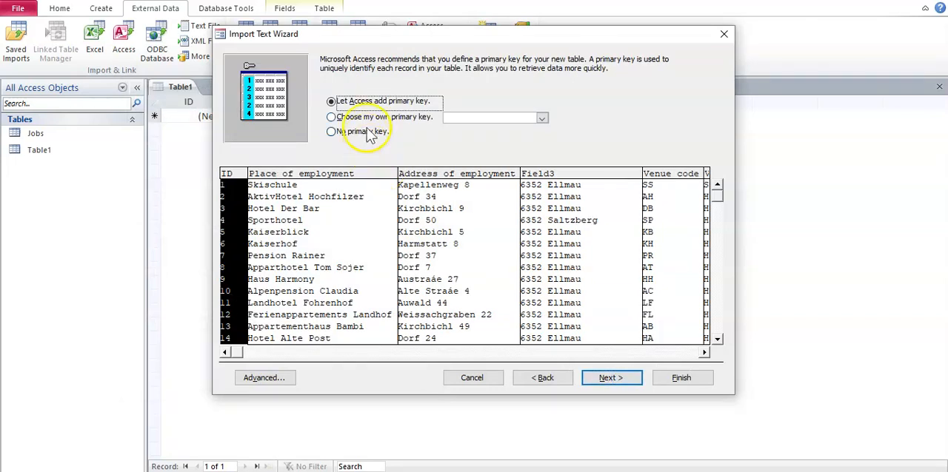
pyautogui.click(379, 118)
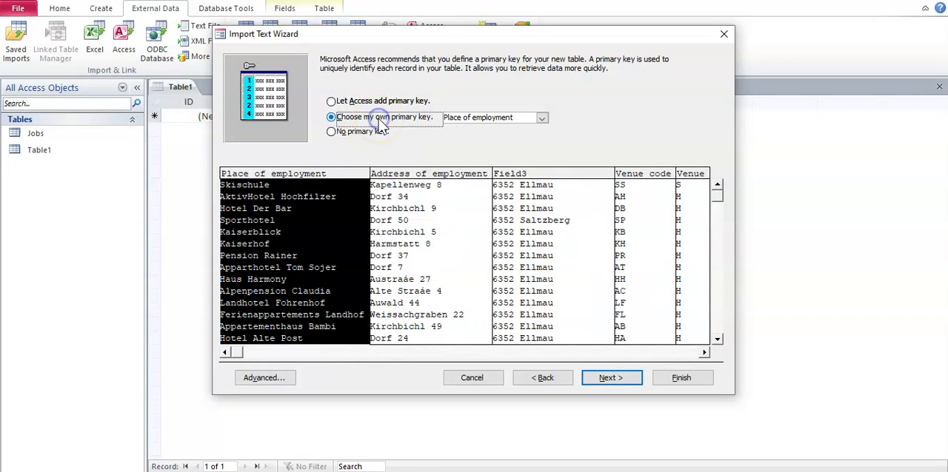
pyautogui.click(543, 123)
pyautogui.click(498, 159)
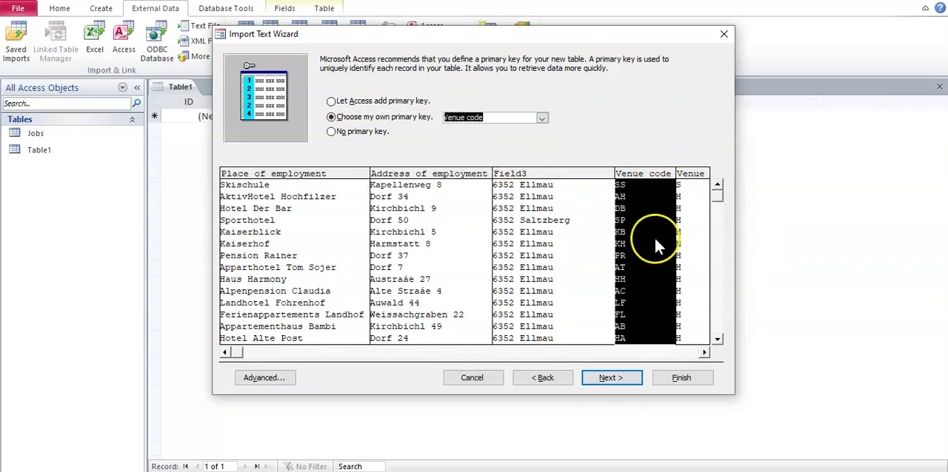
pyautogui.click(629, 381)
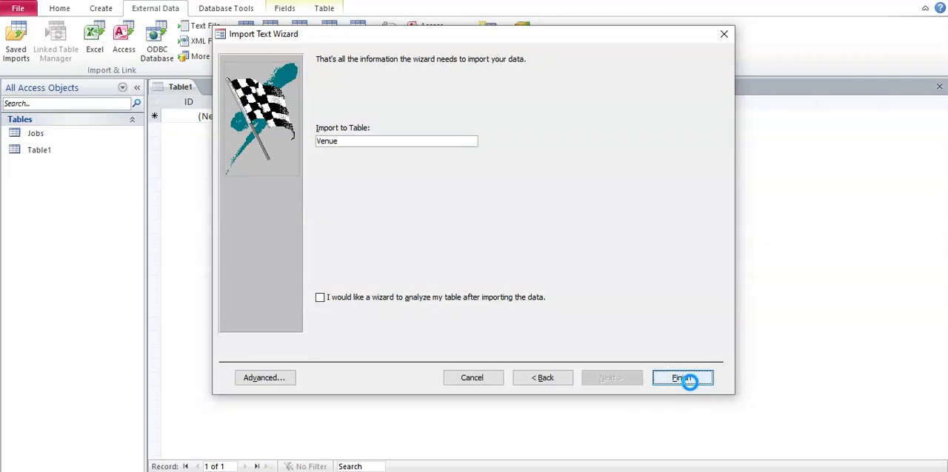
# Finish importing the Venue data into the Venue table without saving the import steps
pyautogui.click(683, 379)
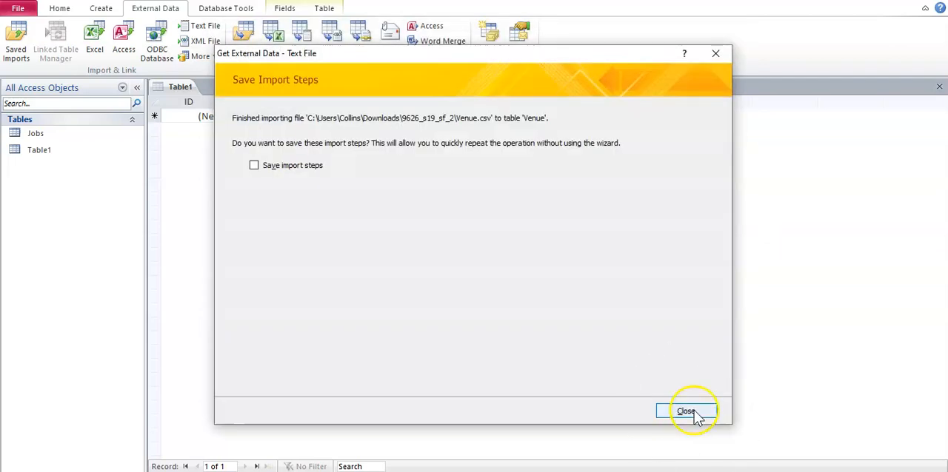
pyautogui.click(685, 412)
# Try to import the Employees text file into a new table, acknowledging the wizard's notice
pyautogui.click(205, 26)
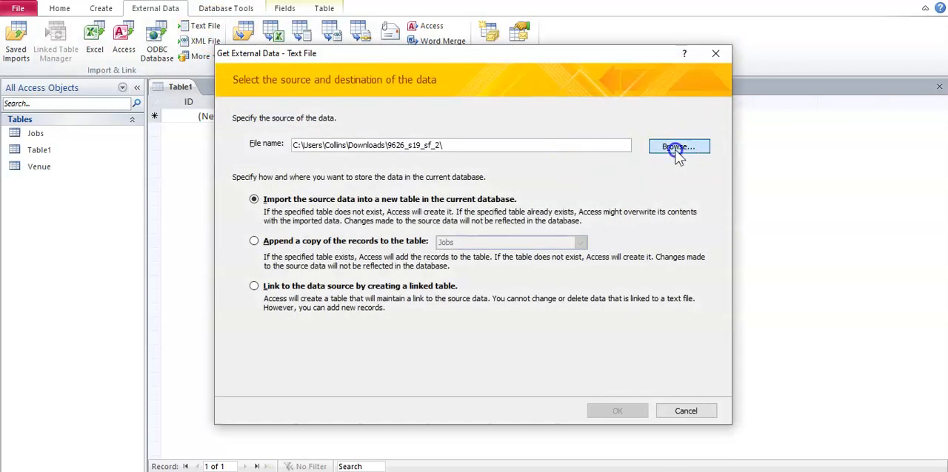
pyautogui.click(678, 147)
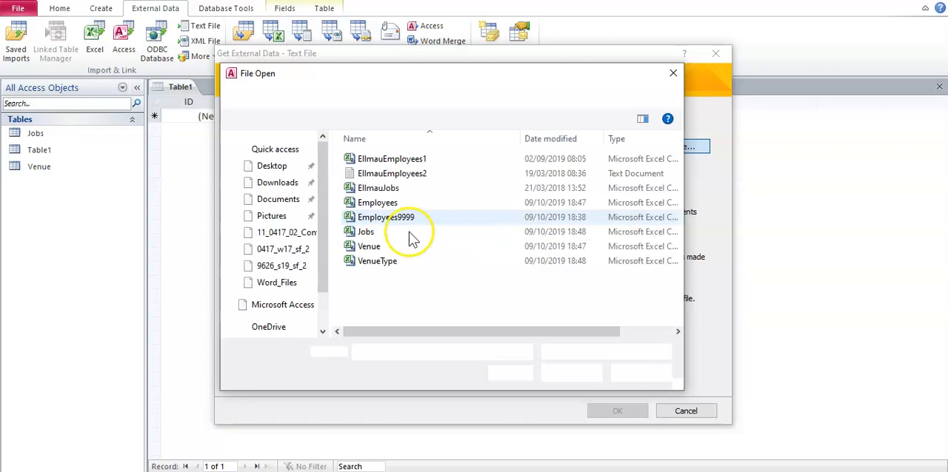
pyautogui.click(406, 203)
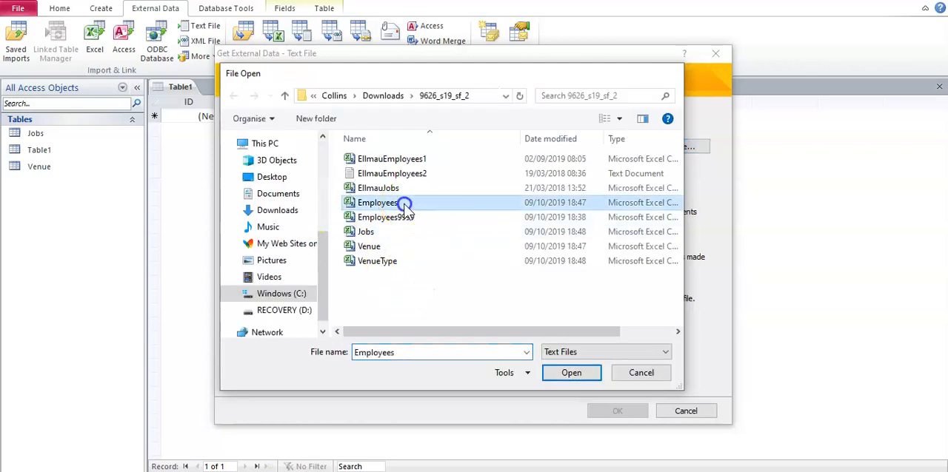
pyautogui.click(406, 203)
pyautogui.click(609, 410)
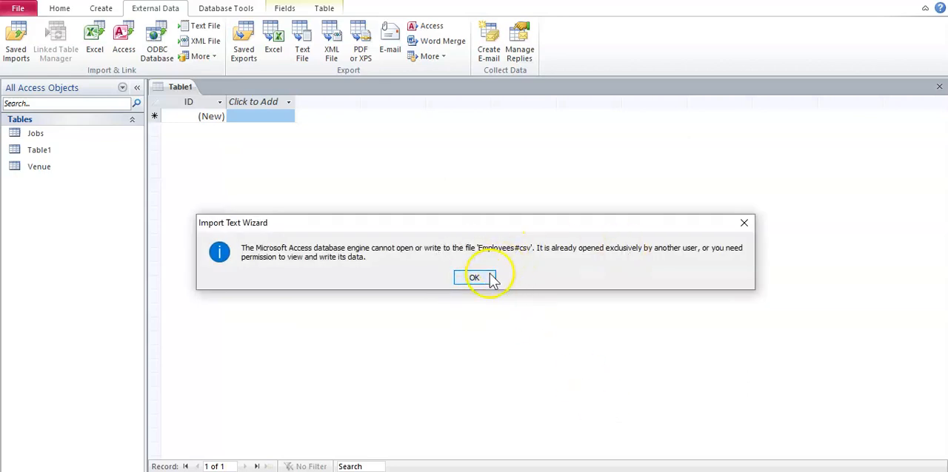
pyautogui.click(474, 277)
# Switch to Excel and close the open Employees workbook
pyautogui.click(385, 465)
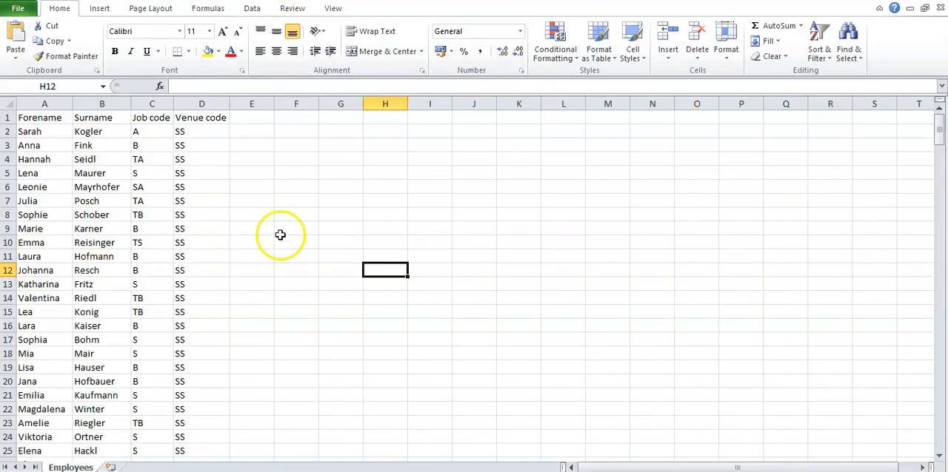
pyautogui.hotkey('alt', 'F4')
pyautogui.click(459, 260)
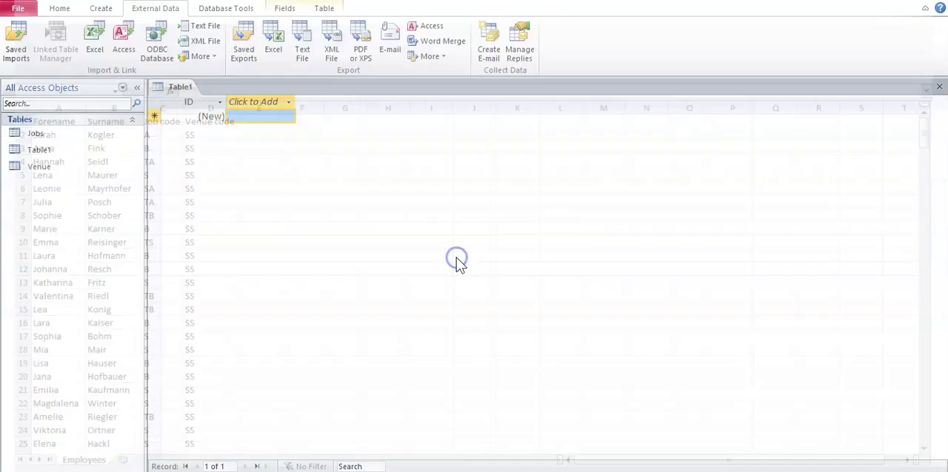
# Start a text file import again, using the Employees file as the source for a new table
pyautogui.click(208, 31)
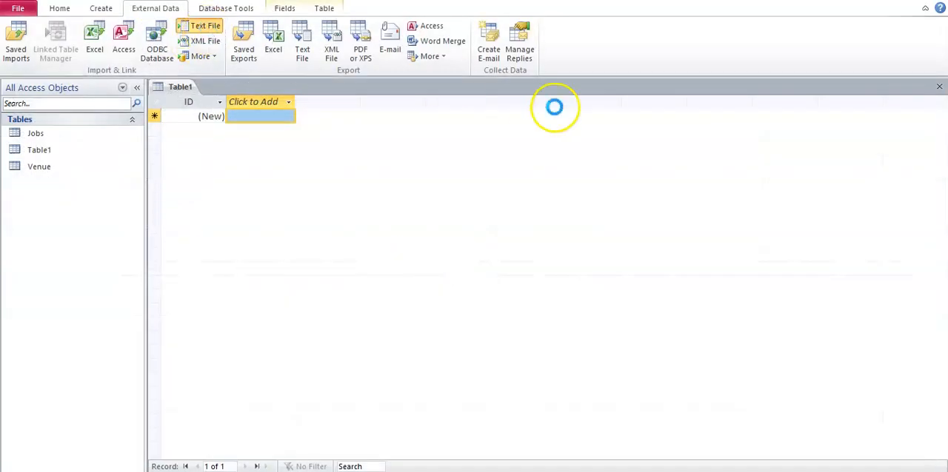
pyautogui.click(664, 148)
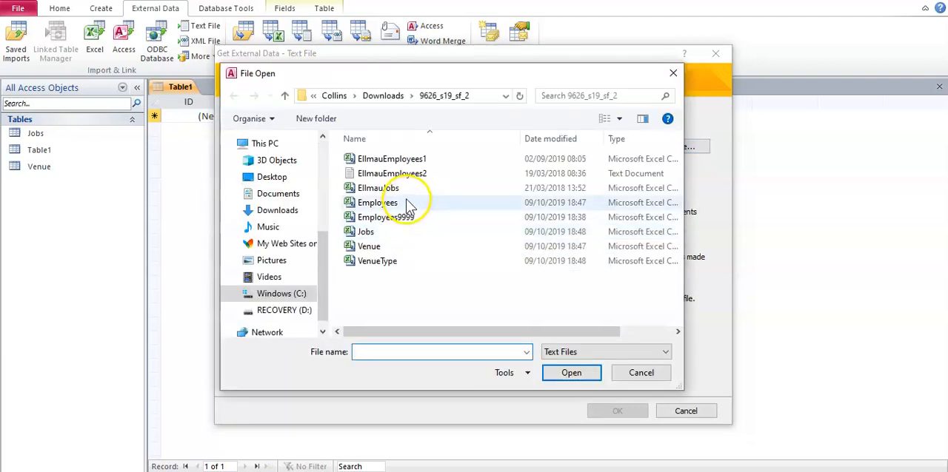
pyautogui.doubleClick(407, 203)
pyautogui.click(607, 412)
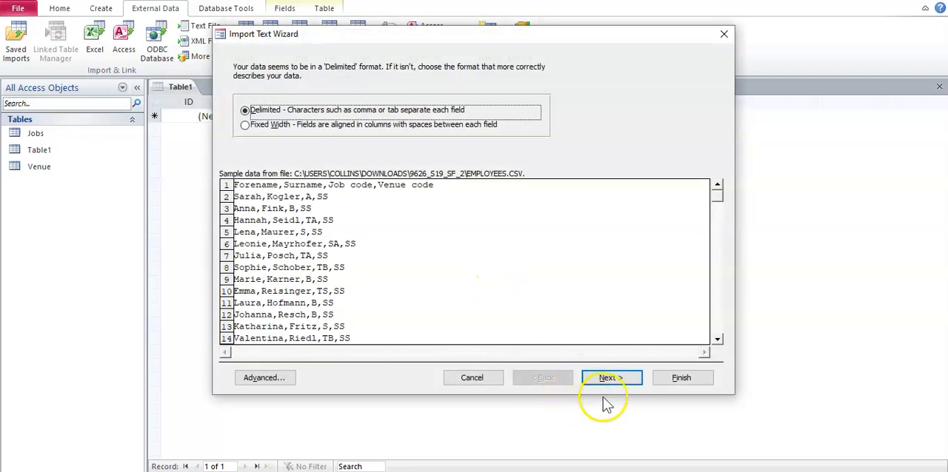
# Keep the Employees data comma-delimited with first-row field names, then check and accept the field data types in its import specification
pyautogui.click(608, 379)
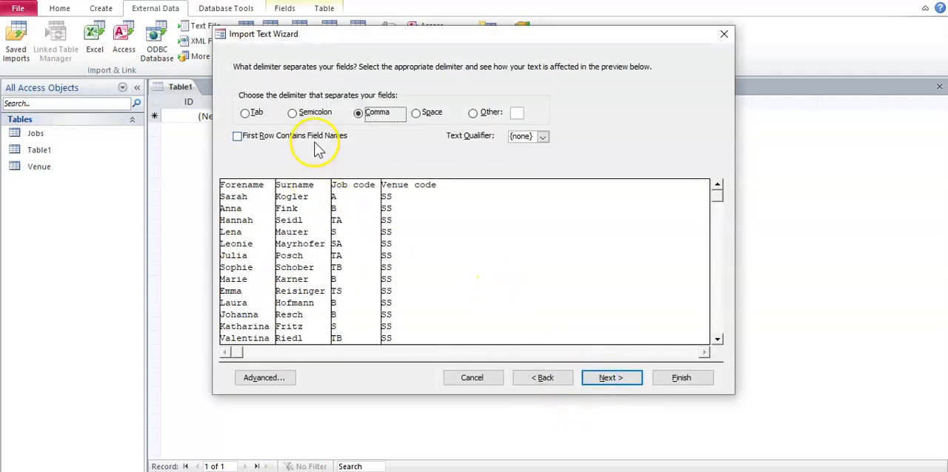
pyautogui.click(314, 145)
pyautogui.click(274, 377)
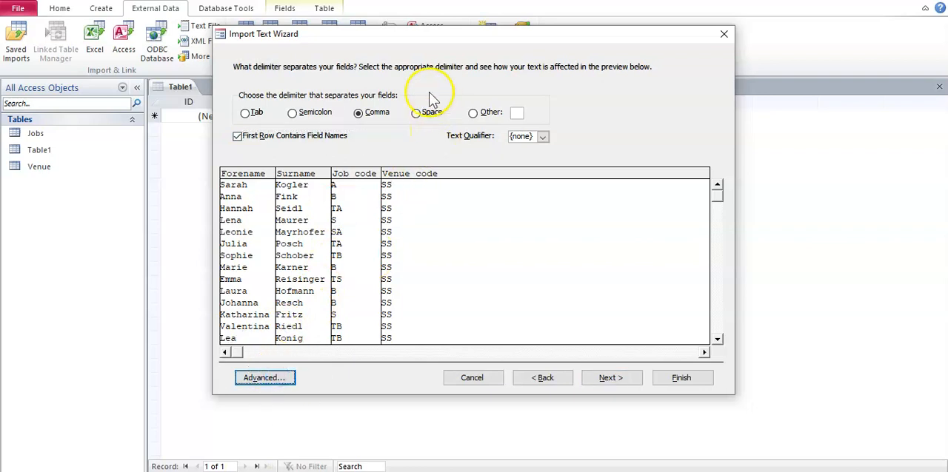
pyautogui.moveTo(422, 47); pyautogui.dragTo(589, 50)
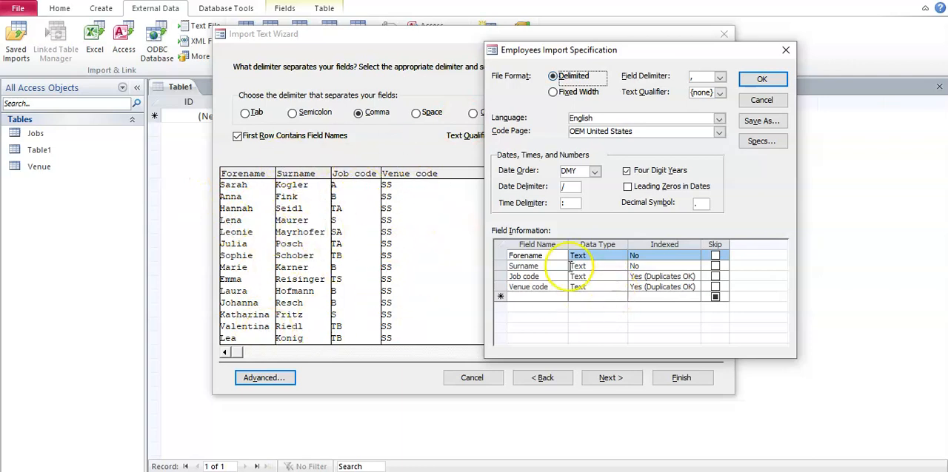
pyautogui.click(768, 79)
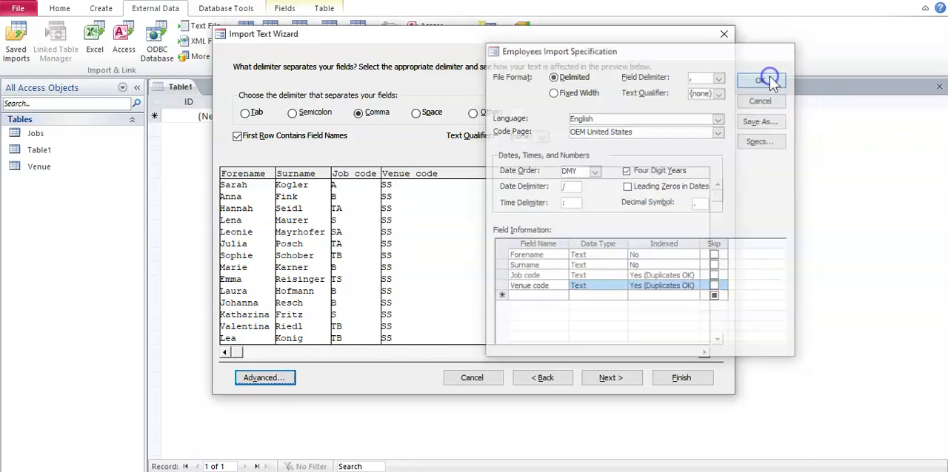
# Let Access add the primary key and finish importing into the Employees table without saving the import steps
pyautogui.click(634, 376)
pyautogui.click(634, 377)
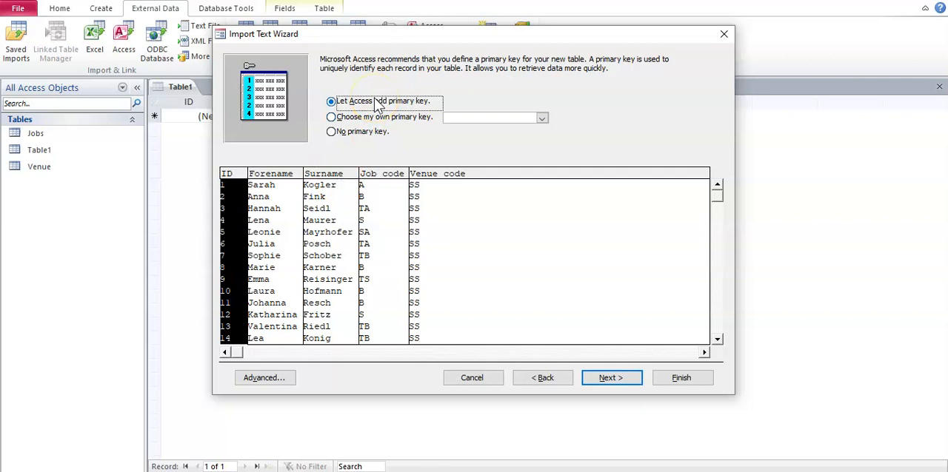
pyautogui.click(230, 184)
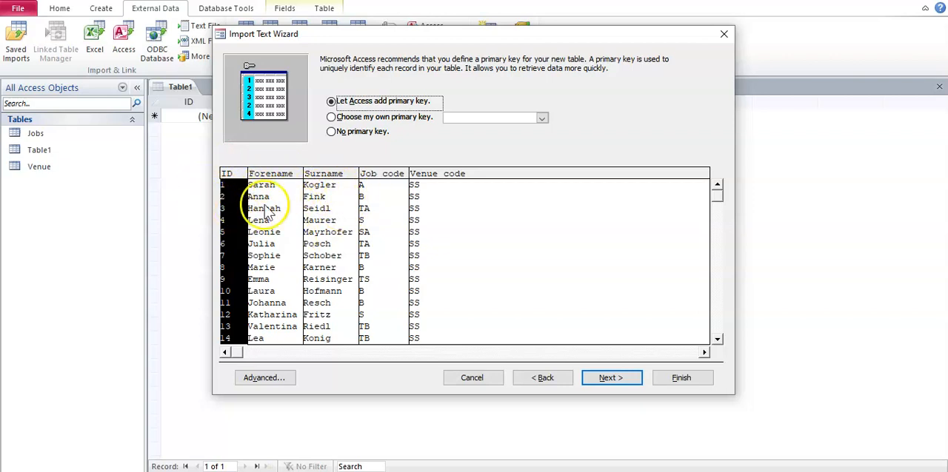
pyautogui.click(612, 379)
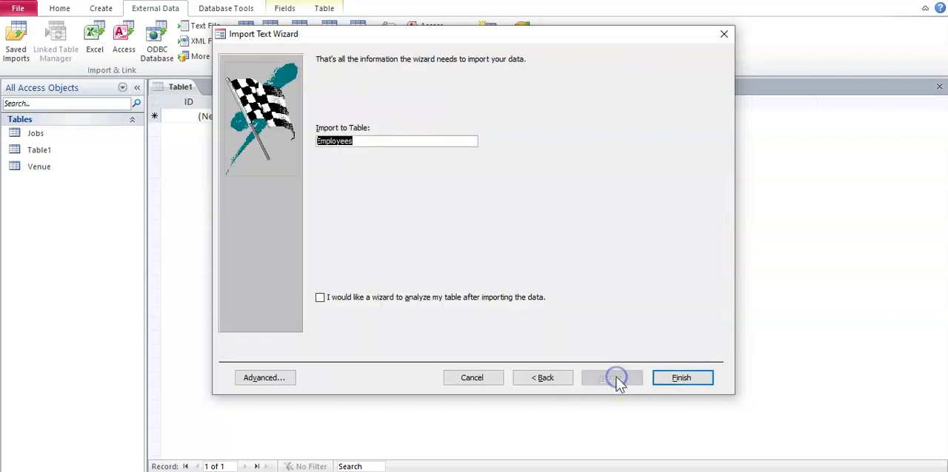
pyautogui.click(678, 382)
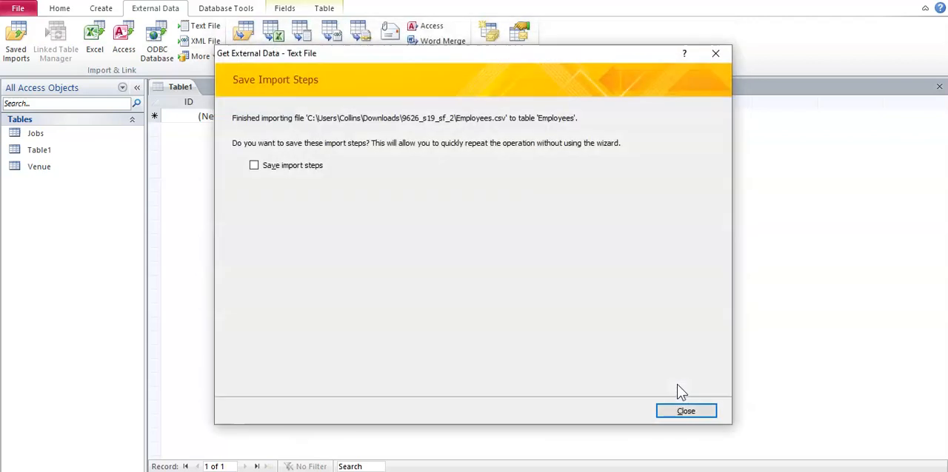
pyautogui.click(682, 410)
# Start another text file import, using the VenueType file as the source for a new table
pyautogui.click(199, 26)
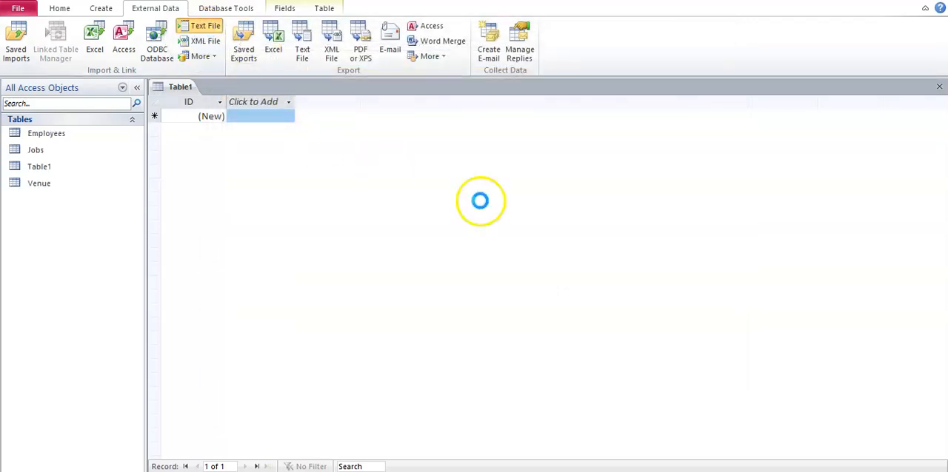
pyautogui.click(675, 147)
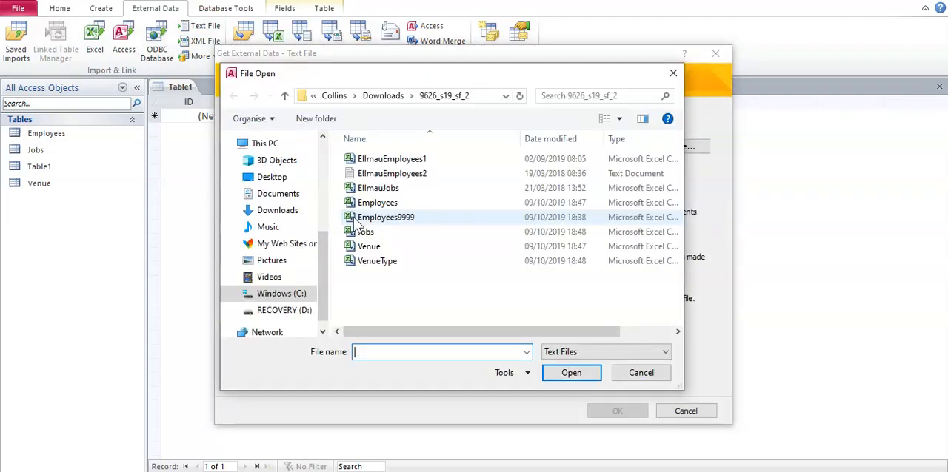
pyautogui.click(421, 263)
pyautogui.click(561, 373)
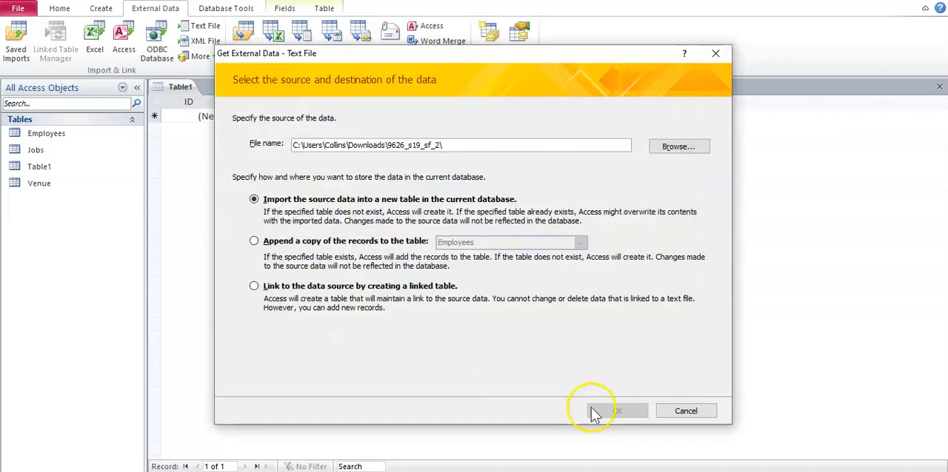
pyautogui.click(593, 409)
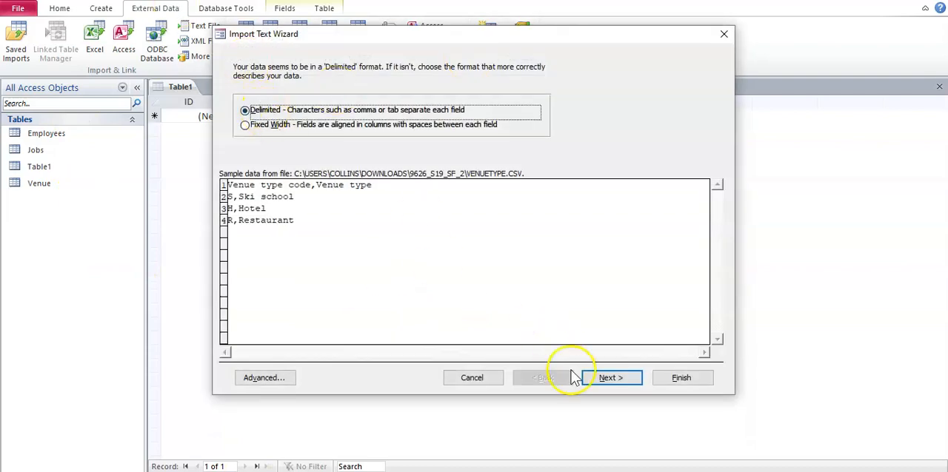
# Keep the VenueType data comma-delimited with first-row field names, then check and accept the field data types in its import specification
pyautogui.click(606, 378)
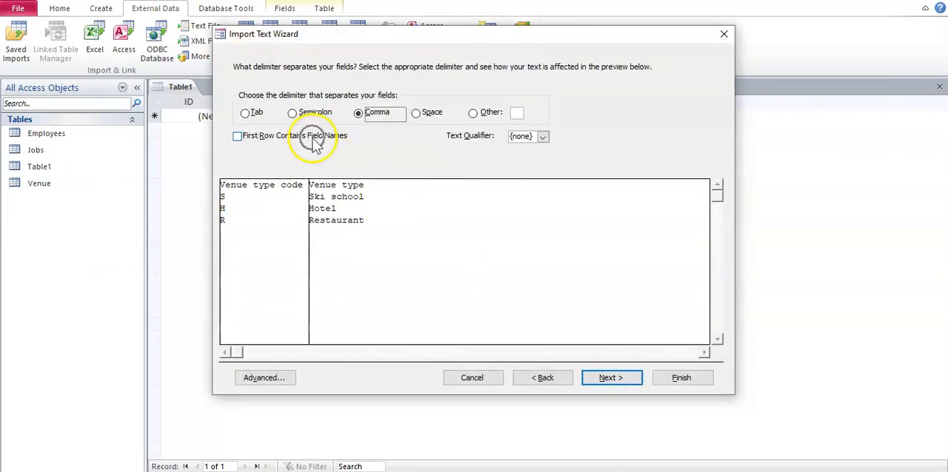
pyautogui.click(313, 136)
pyautogui.click(267, 377)
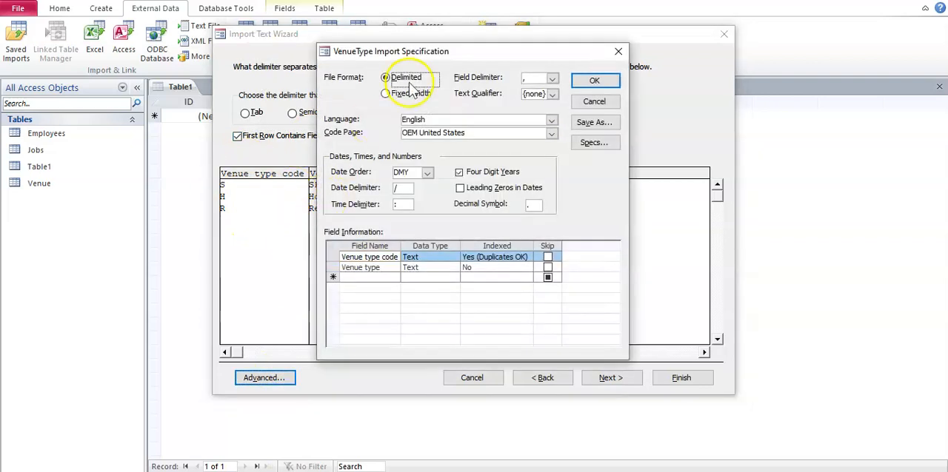
pyautogui.moveTo(433, 65); pyautogui.dragTo(584, 42)
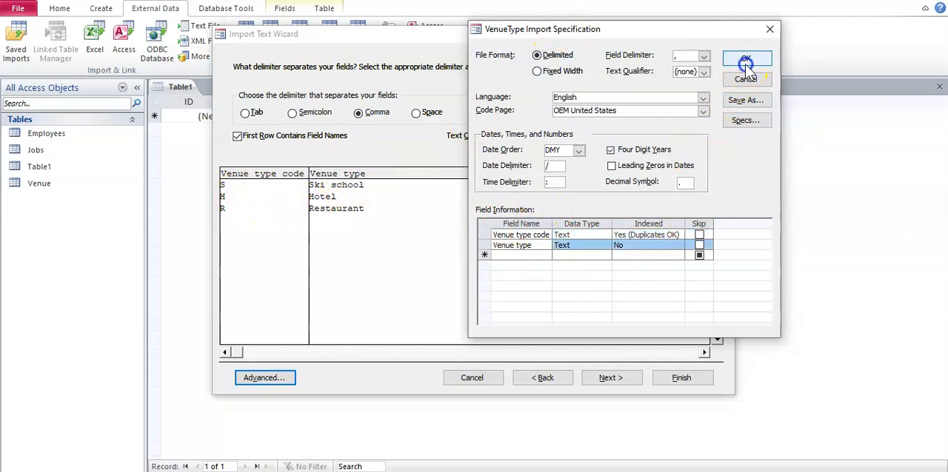
# Choose Venue type code as the primary key and finish importing into the VenueType table without saving the import steps
pyautogui.click(618, 381)
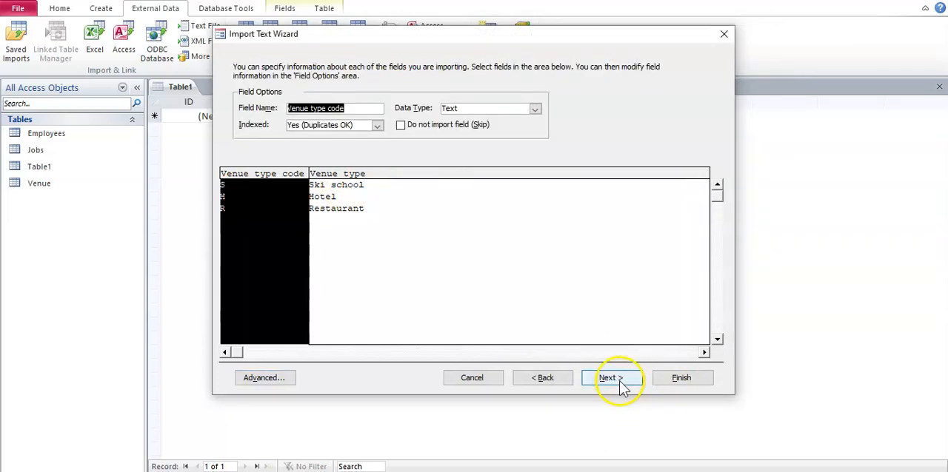
pyautogui.click(614, 381)
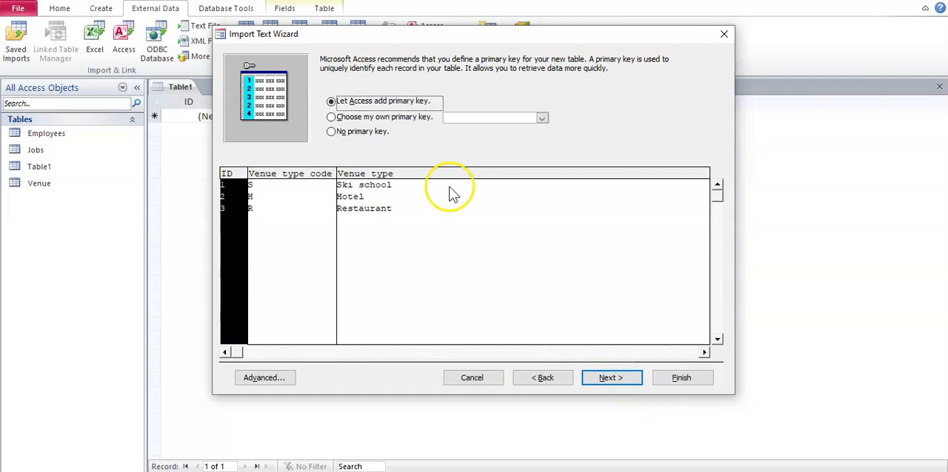
pyautogui.click(403, 119)
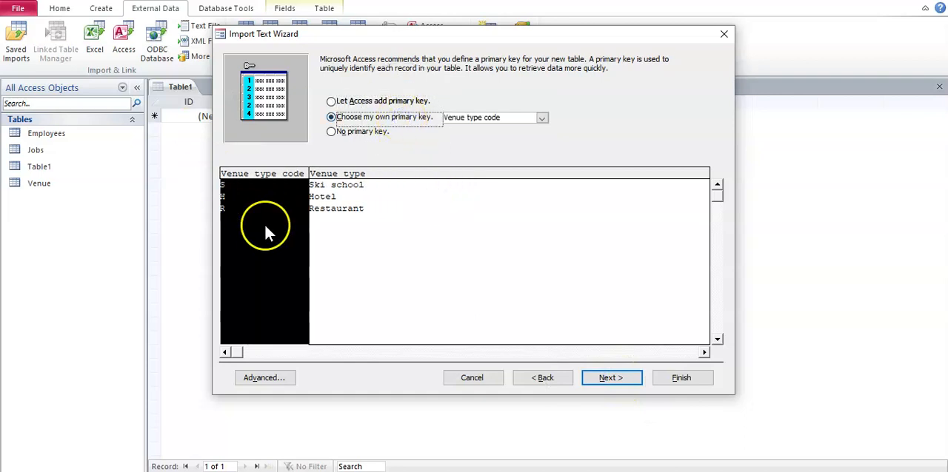
pyautogui.click(619, 379)
pyautogui.click(681, 379)
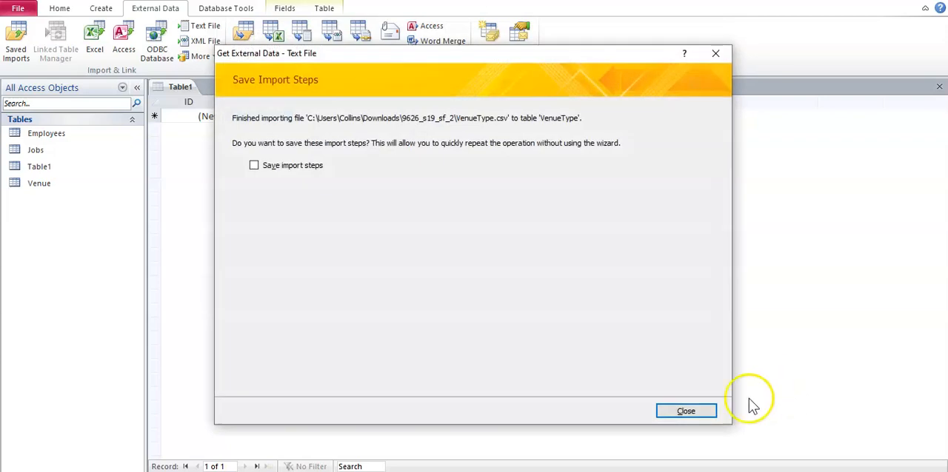
pyautogui.click(707, 409)
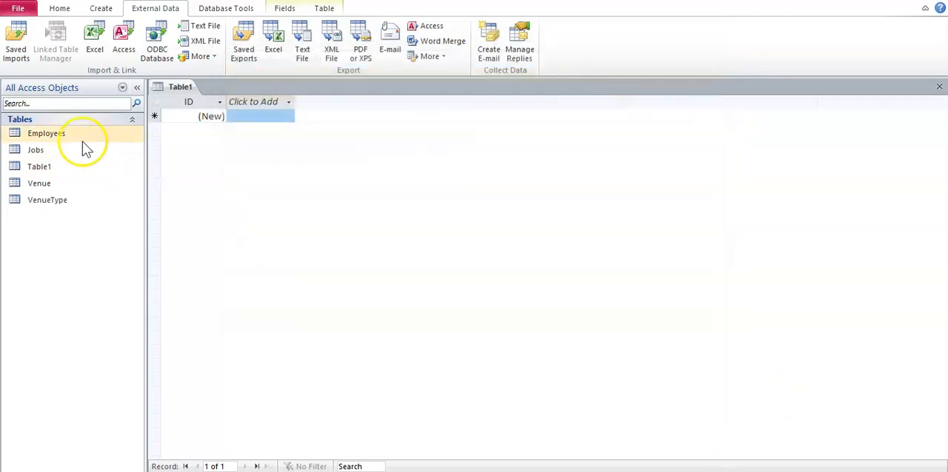
# Switch to the Word notes on the normalised database and review step 4 about importing the tables into Access
pyautogui.doubleClick(63, 136)
pyautogui.hotkey('alt', 'Tab')
pyautogui.click(375, 296)
pyautogui.moveTo(419, 299); pyautogui.dragTo(161, 293)
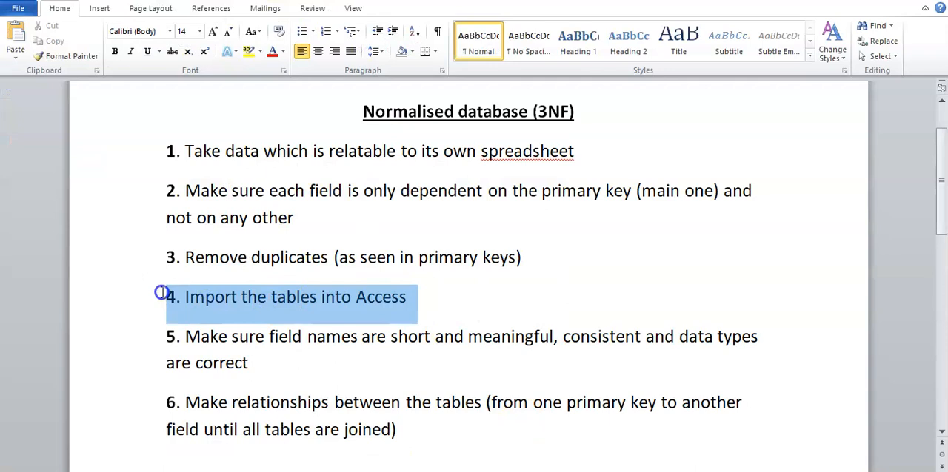
pyautogui.click(461, 311)
# Examine step 5 of the notes, on short, meaningful and consistent field names and correct data types
pyautogui.click(199, 337)
pyautogui.moveTo(194, 337); pyautogui.dragTo(711, 337)
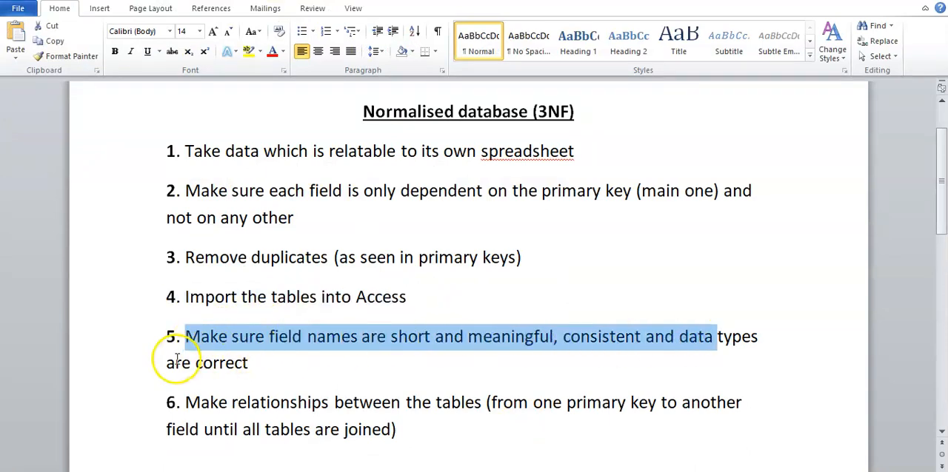
pyautogui.moveTo(167, 363); pyautogui.dragTo(254, 364)
pyautogui.click(254, 363)
pyautogui.moveTo(692, 340); pyautogui.dragTo(766, 335)
pyautogui.click(683, 356)
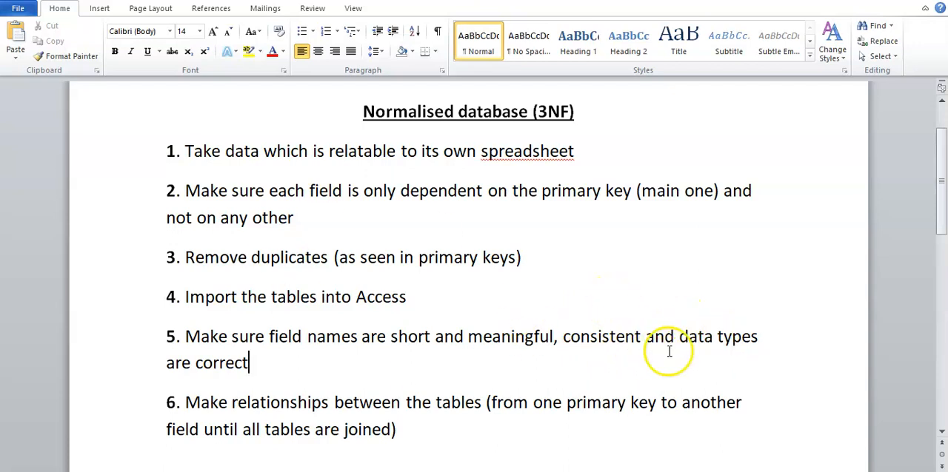
pyautogui.moveTo(269, 337); pyautogui.dragTo(620, 342)
pyautogui.click(612, 358)
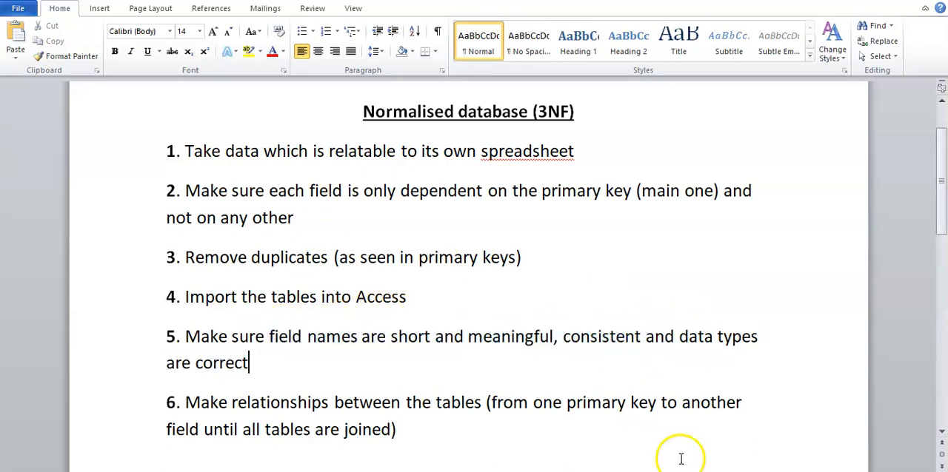
# Switch to Access and open the Employees table in Design view
pyautogui.click(697, 471)
pyautogui.click(60, 132)
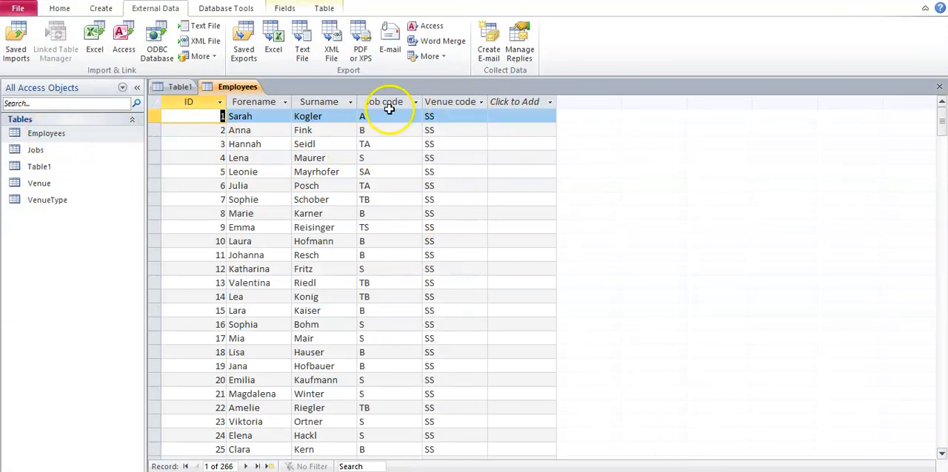
pyautogui.press('ctrl')
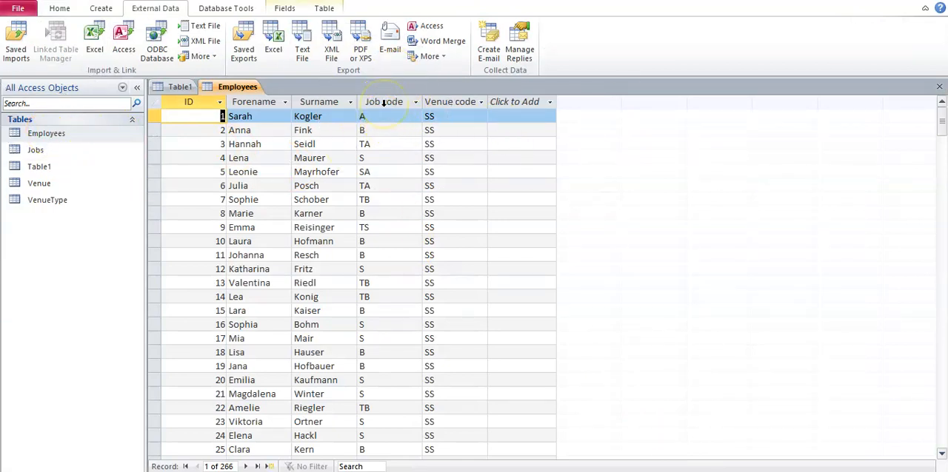
pyautogui.press('ctrl')
pyautogui.click(59, 9)
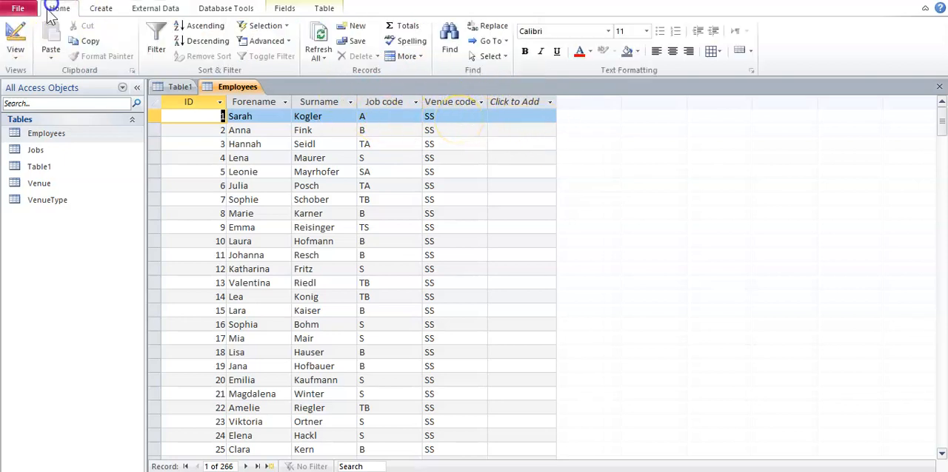
pyautogui.click(28, 56)
pyautogui.click(36, 166)
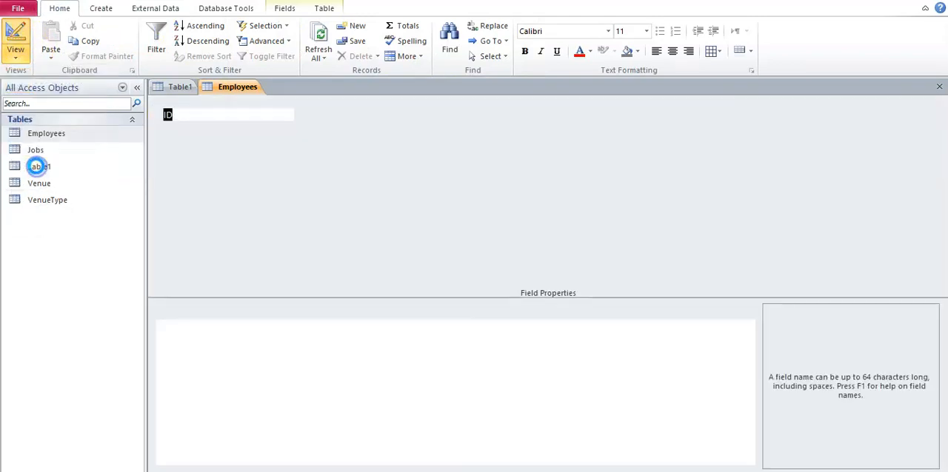
# Rename the job code and venue code fields of the Employees table as JobCode and VenueCode, without spaces
pyautogui.click(180, 154)
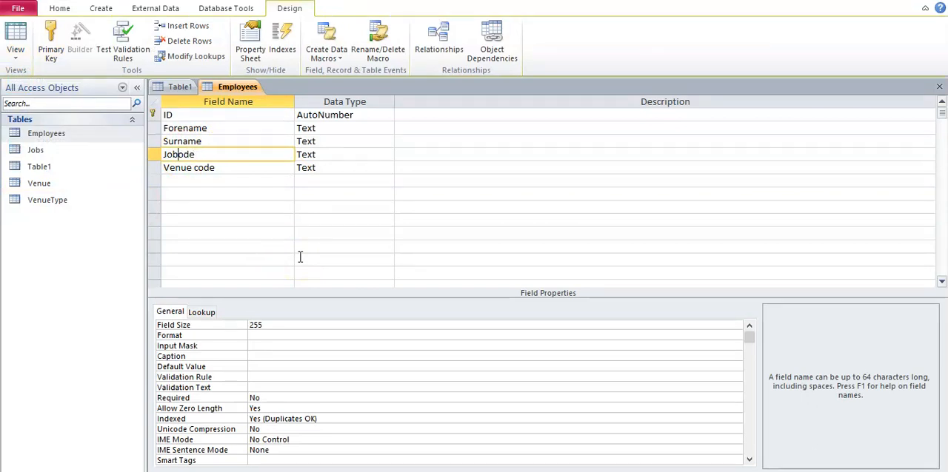
pyautogui.click(196, 168)
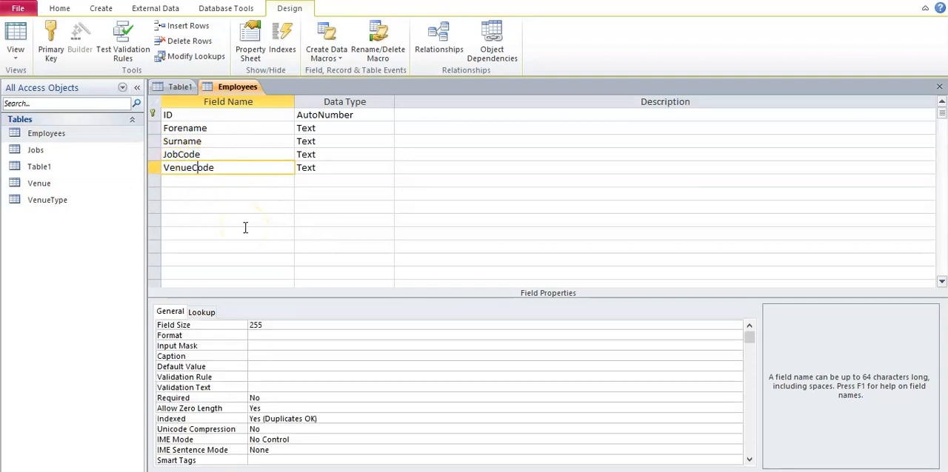
pyautogui.click(245, 229)
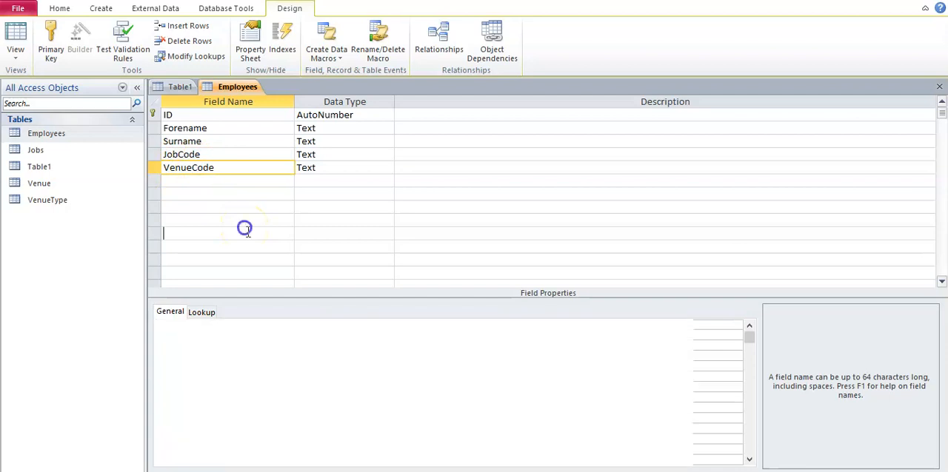
# Try the underscore form Job_Code as the job code field's name in the Employees table
pyautogui.click(187, 155)
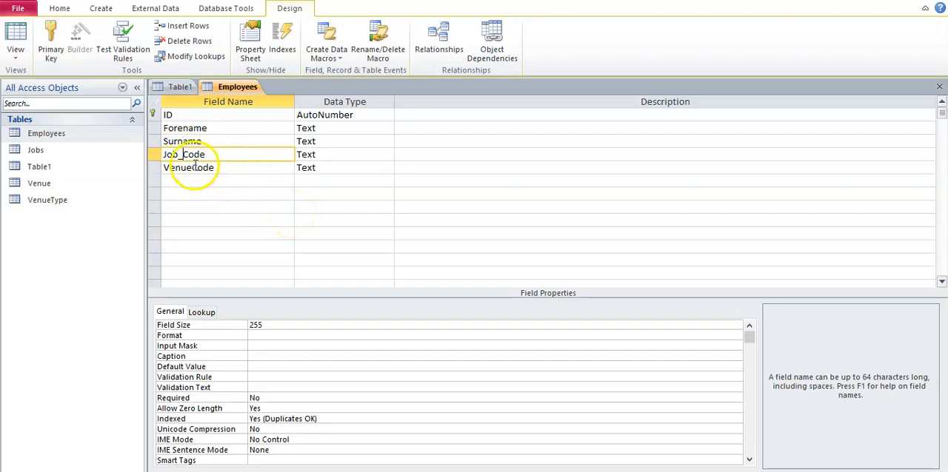
pyautogui.press('BackSpace')
pyautogui.click(243, 181)
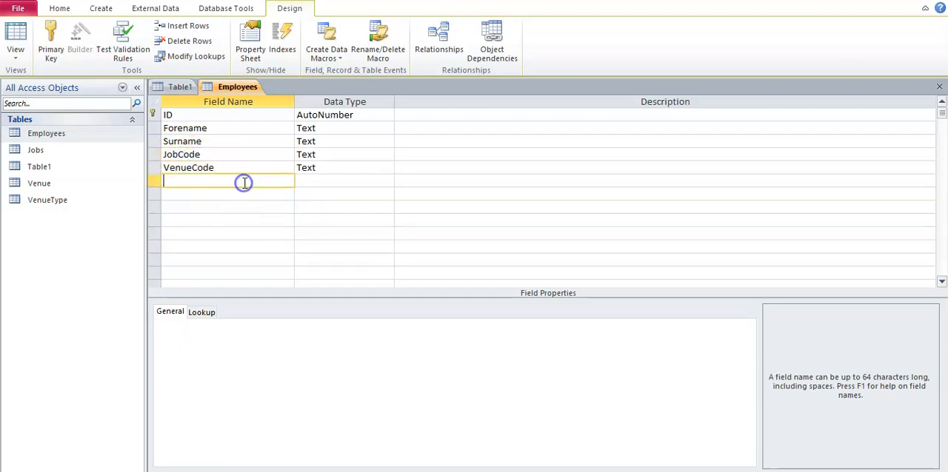
# Save the Employees table design and open the Jobs table
pyautogui.rightClick(252, 94)
pyautogui.click(271, 97)
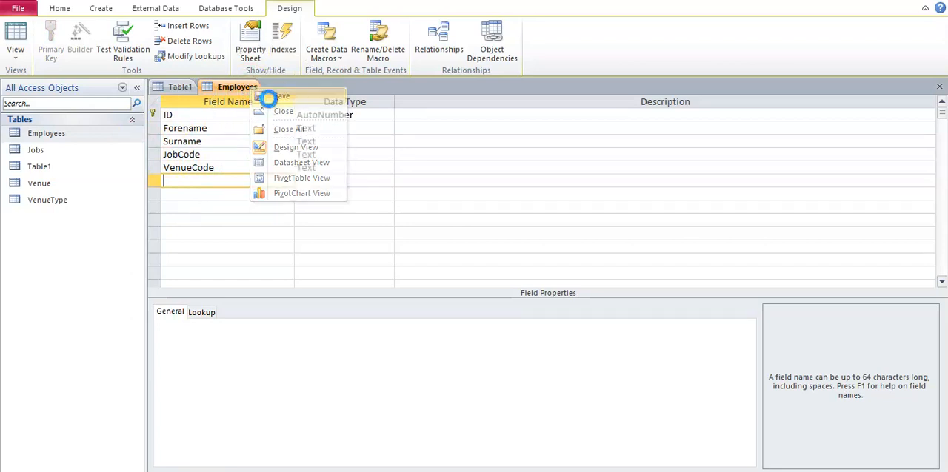
pyautogui.click(50, 150)
pyautogui.doubleClick(51, 151)
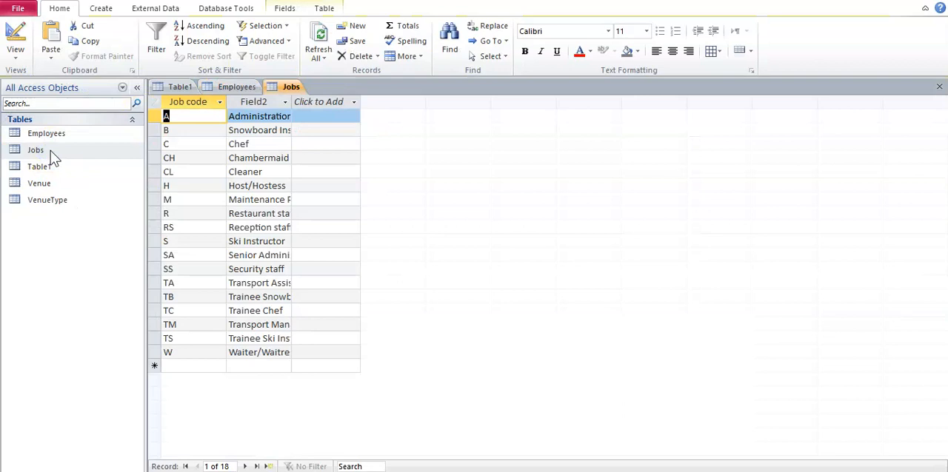
# Rename the two Jobs fields as JobCode and JobDescription in Design view and save the table
pyautogui.doubleClick(294, 101)
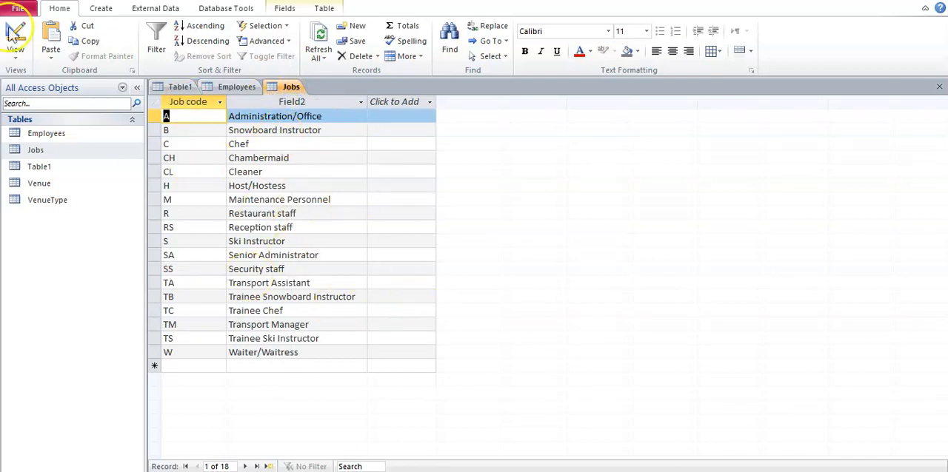
pyautogui.click(15, 55)
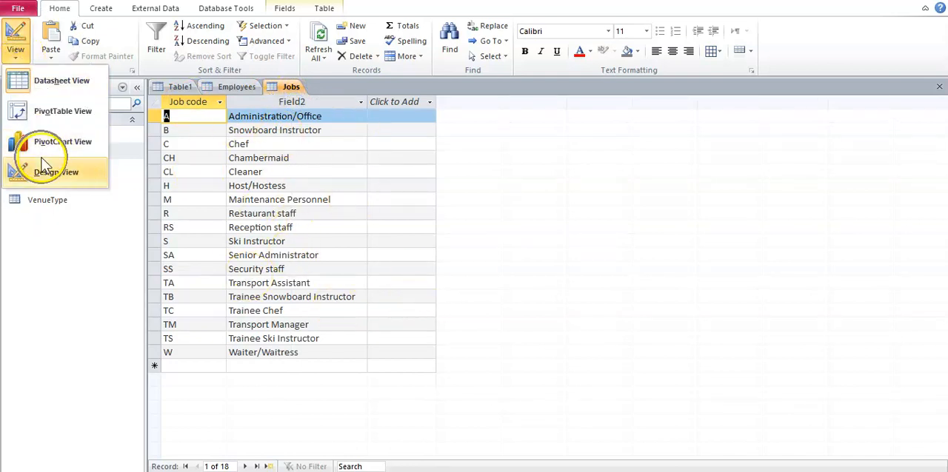
pyautogui.click(44, 169)
pyautogui.click(218, 128)
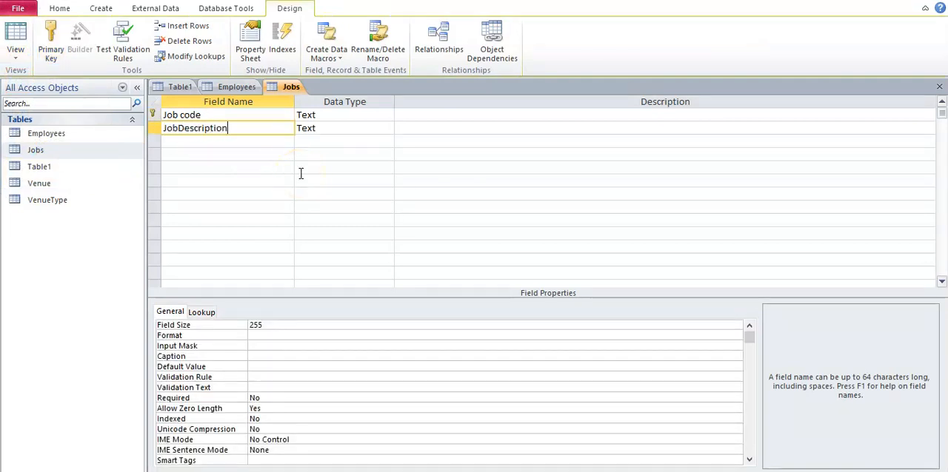
pyautogui.click(186, 116)
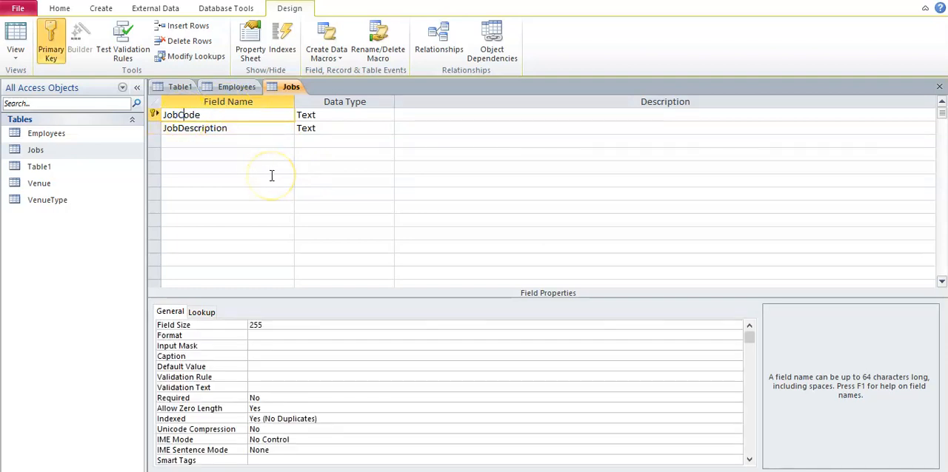
pyautogui.click(318, 166)
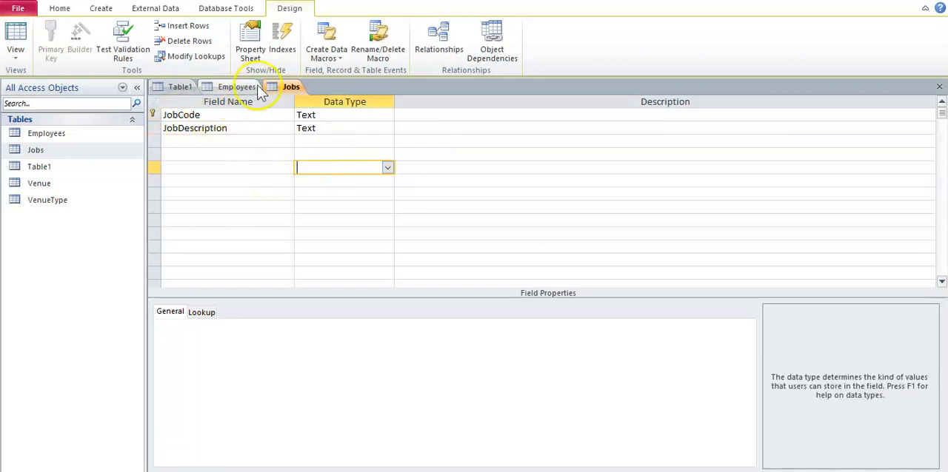
pyautogui.rightClick(286, 87)
pyautogui.click(294, 94)
# Open the Venue table and fit all its column widths to their contents
pyautogui.click(59, 170)
pyautogui.click(54, 182)
pyautogui.doubleClick(54, 182)
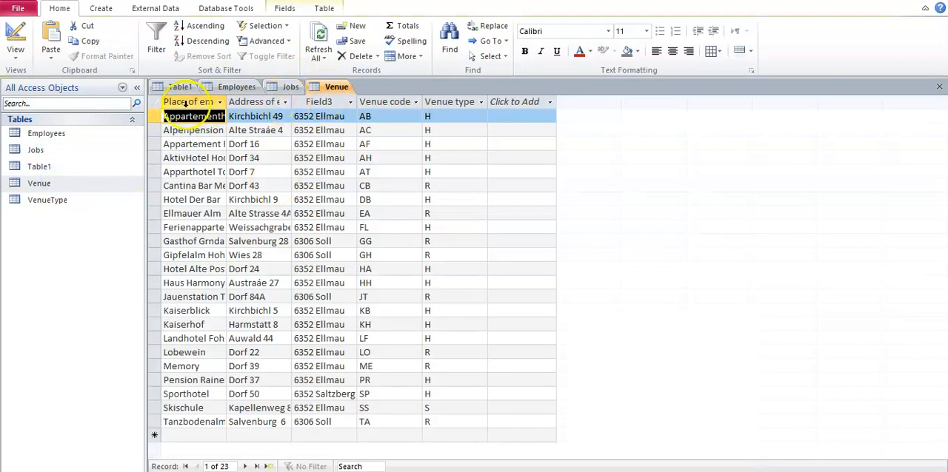
pyautogui.click(155, 100)
pyautogui.doubleClick(226, 101)
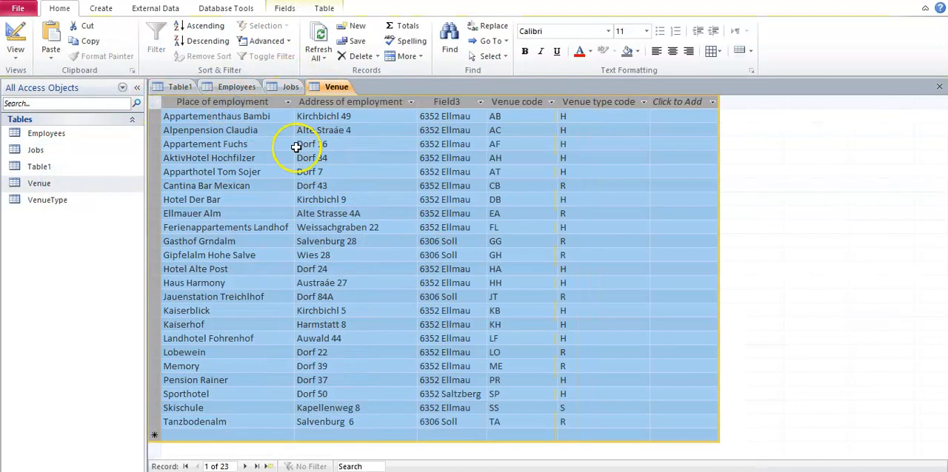
pyautogui.click(320, 157)
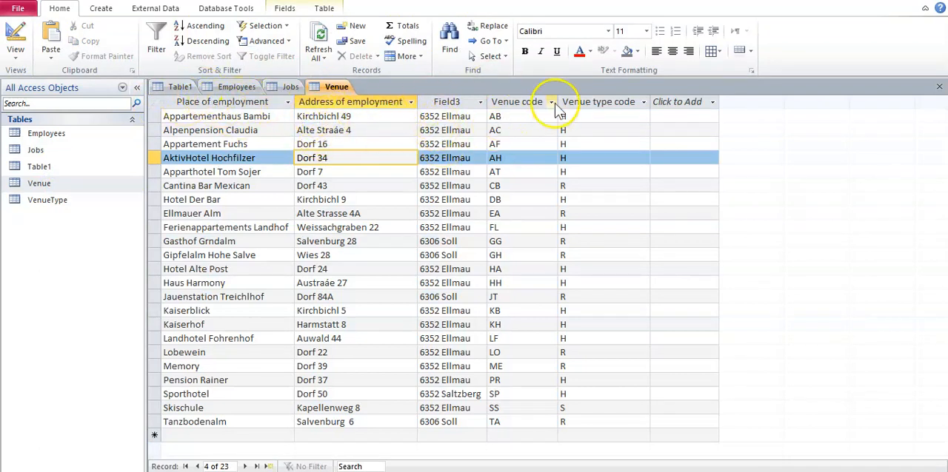
# Rename the first two Venue fields as Place_of_employment and Address1 in Design view, and save the table
pyautogui.click(16, 57)
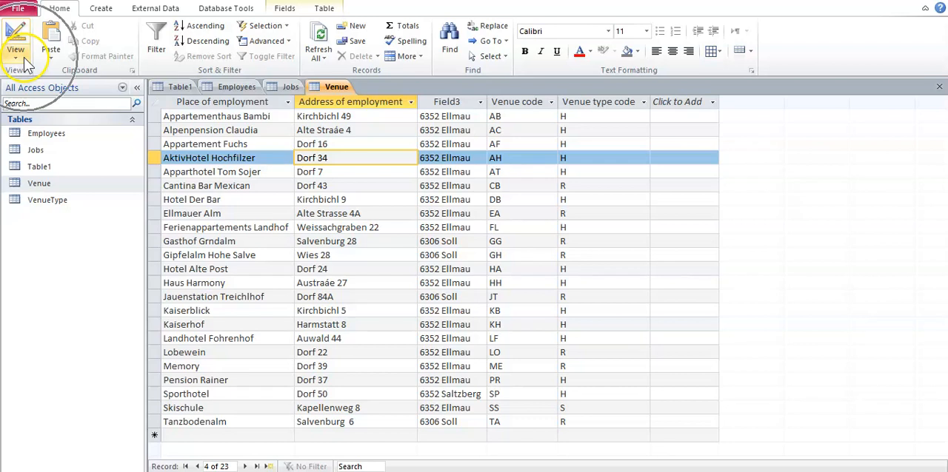
pyautogui.click(41, 172)
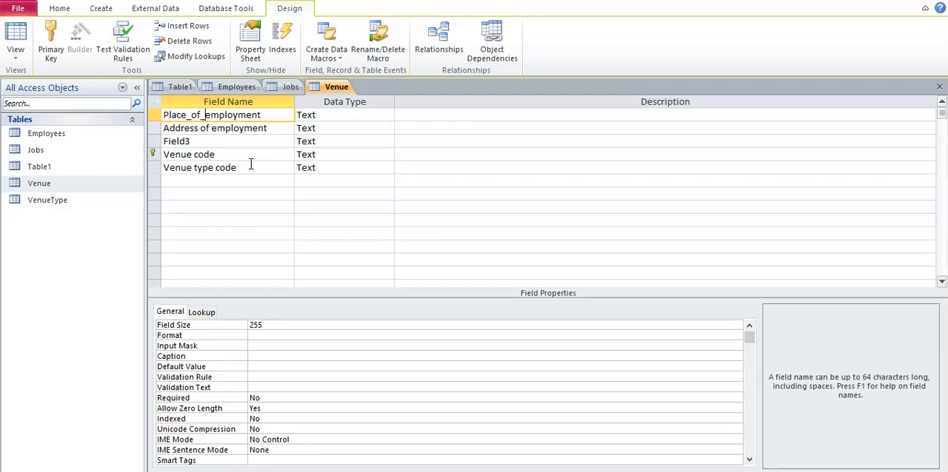
pyautogui.click(205, 128)
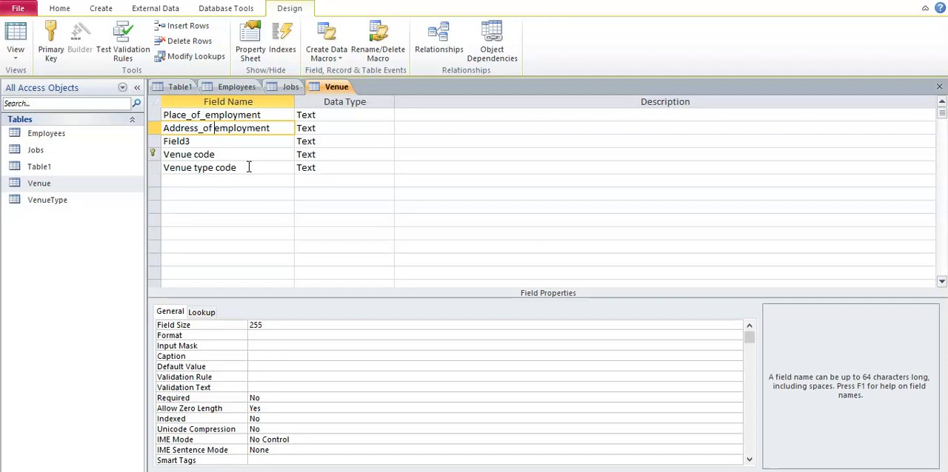
pyautogui.moveTo(280, 129); pyautogui.dragTo(159, 128)
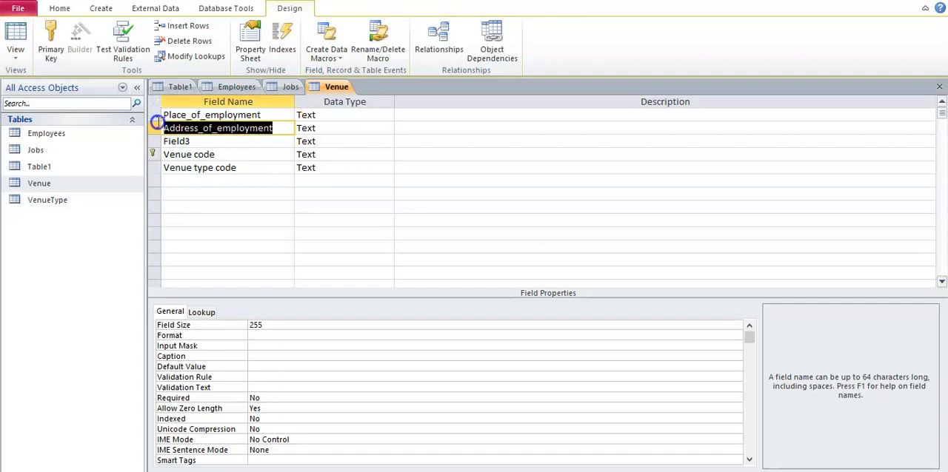
pyautogui.write('Address1')
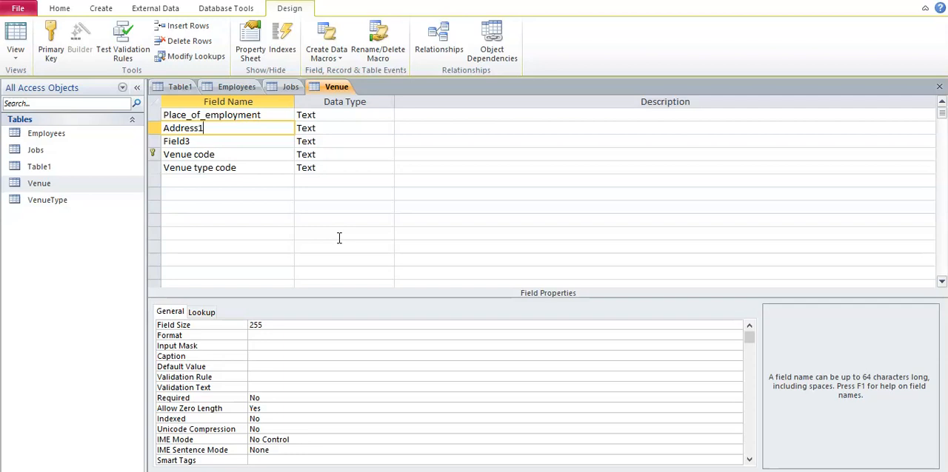
pyautogui.click(15, 41)
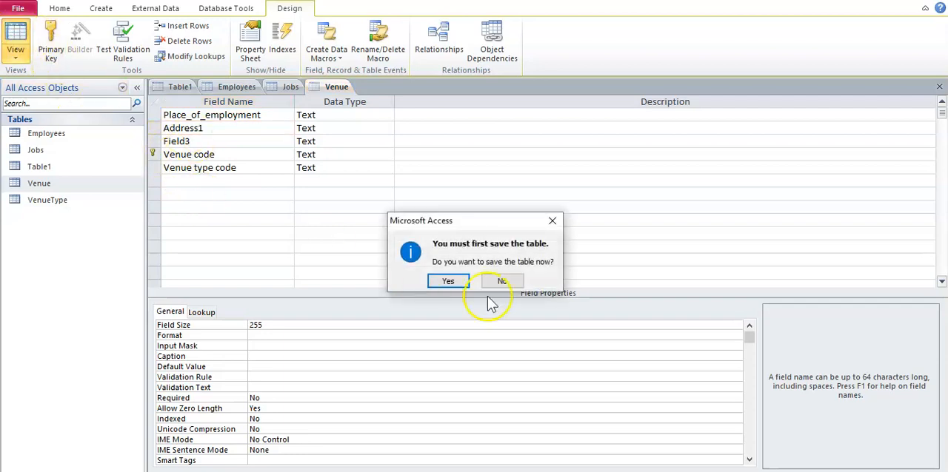
pyautogui.click(448, 282)
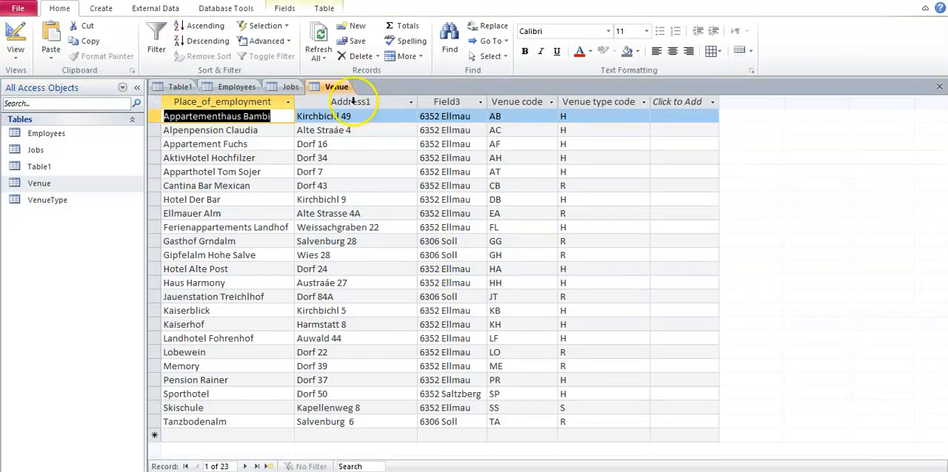
# Return the Venue table to Design view and rename Field3 as Address2
pyautogui.click(353, 101)
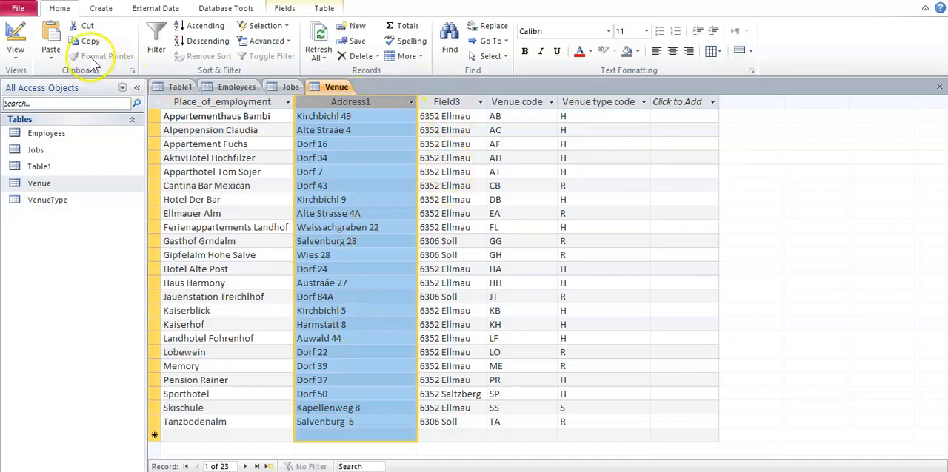
pyautogui.click(16, 41)
pyautogui.click(195, 142)
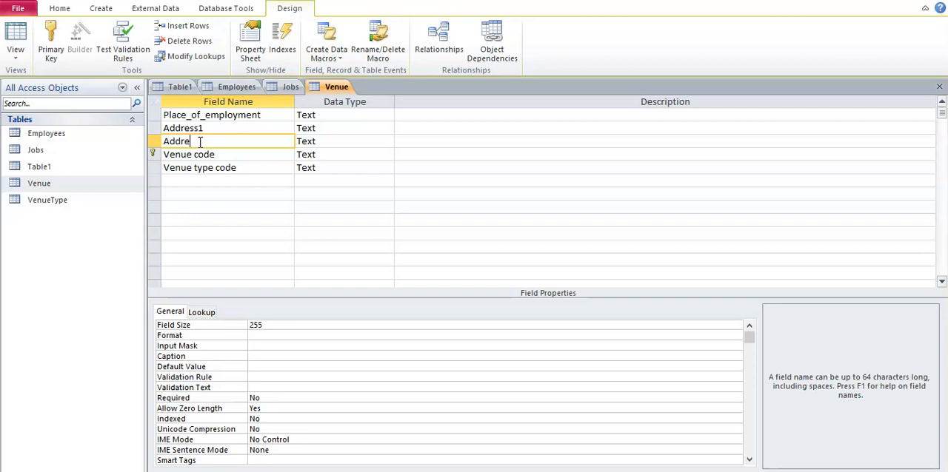
# Rename the last two Venue fields as VenueCode and VenueTypeCode, and save the table design
pyautogui.click(194, 154)
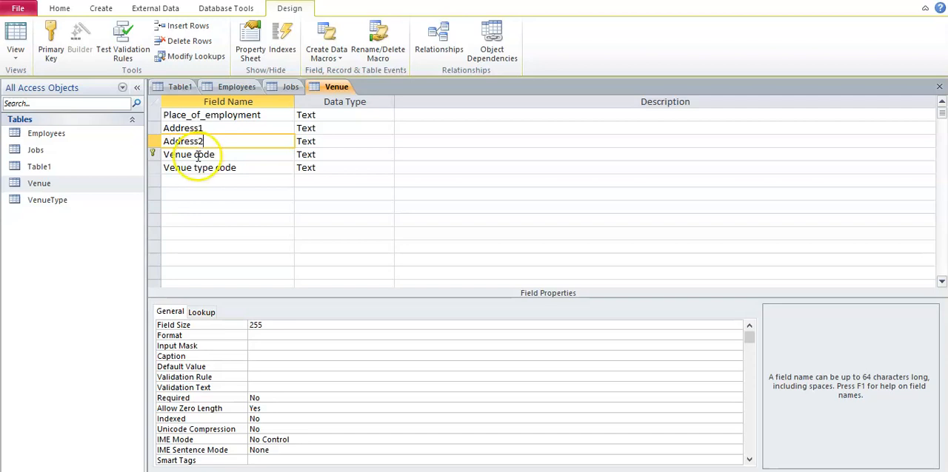
pyautogui.click(197, 167)
pyautogui.press('BackSpace')
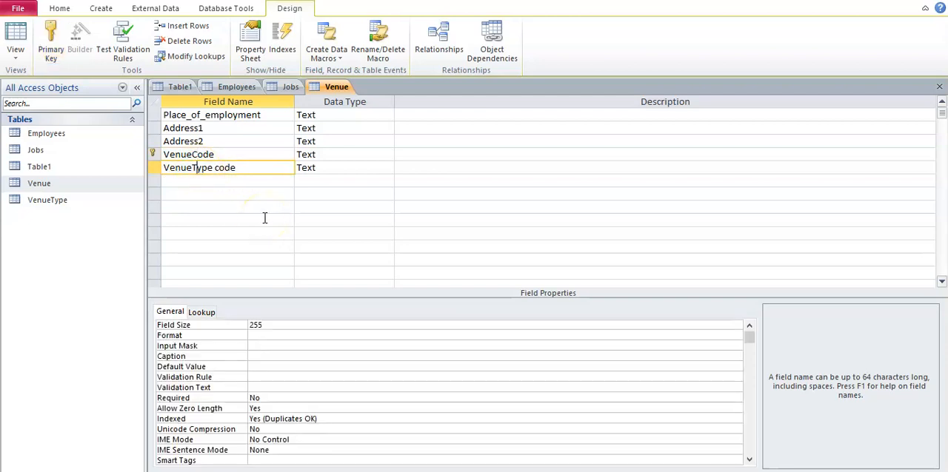
pyautogui.moveTo(218, 168); pyautogui.dragTo(224, 169)
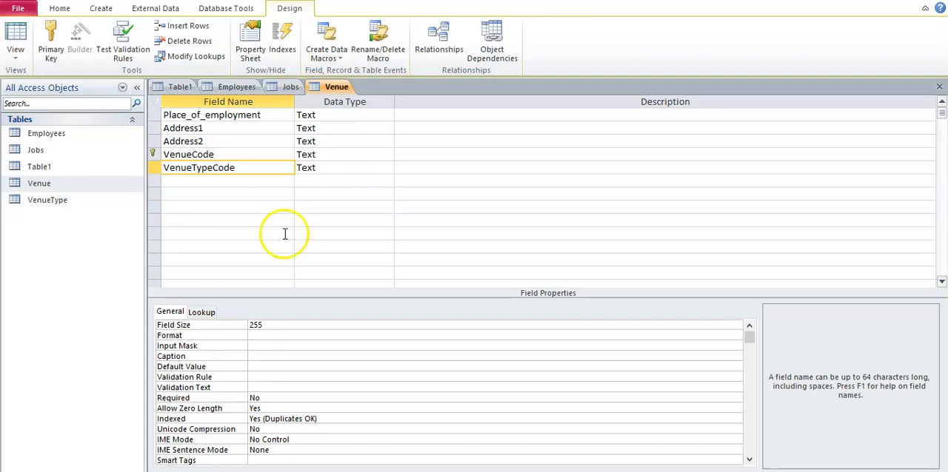
pyautogui.click(276, 219)
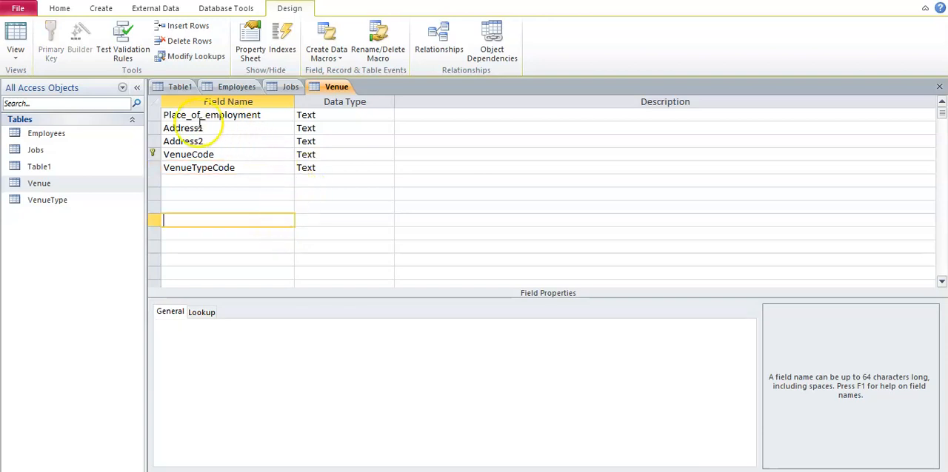
pyautogui.rightClick(336, 87)
pyautogui.click(241, 154)
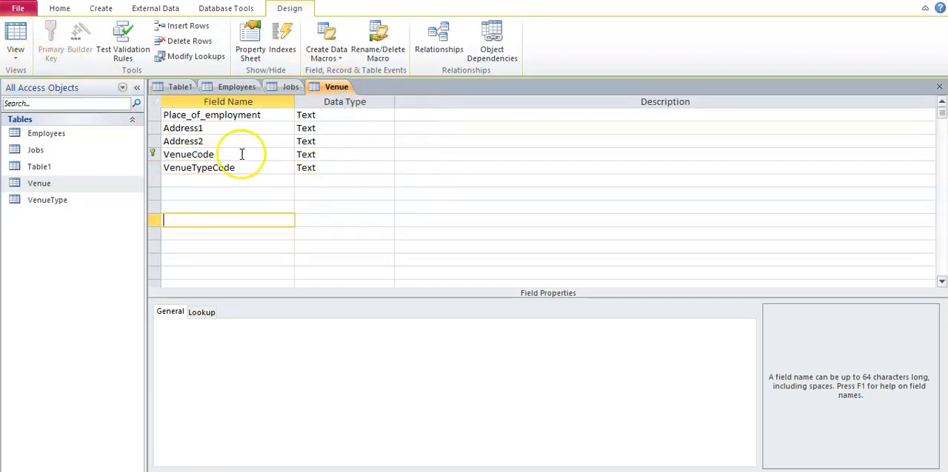
# Open the VenueType table in Design view and rename its two fields as VenueTypeCode and VenueType
pyautogui.doubleClick(62, 201)
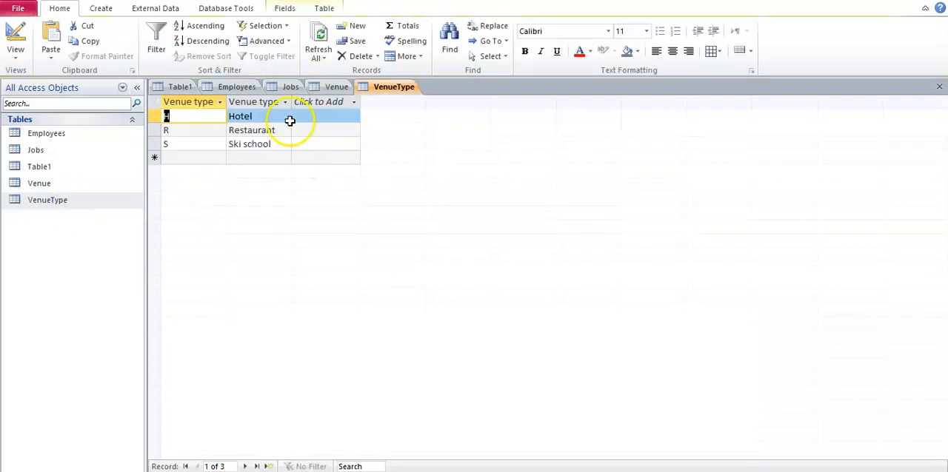
pyautogui.click(15, 48)
pyautogui.click(45, 169)
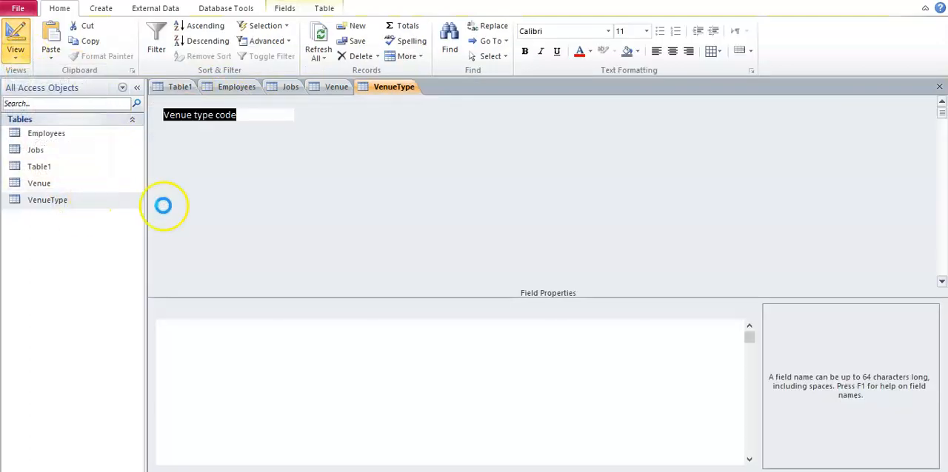
pyautogui.click(192, 116)
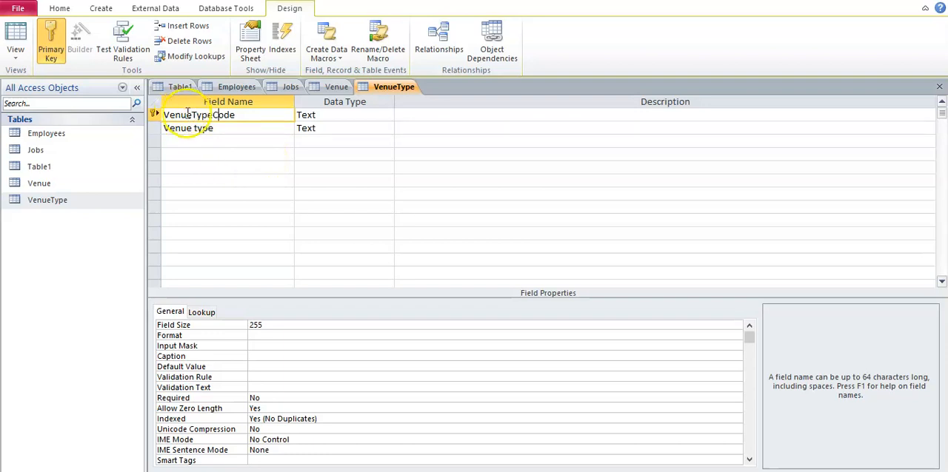
pyautogui.click(205, 129)
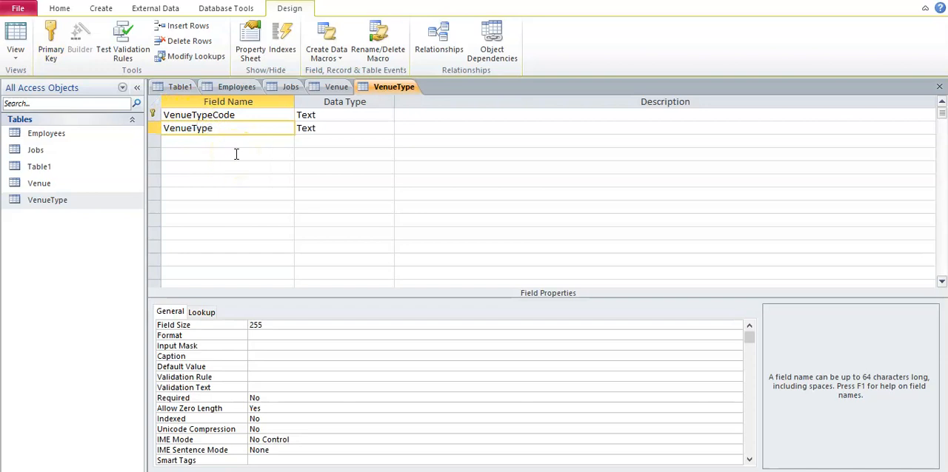
# Save the VenueType table design and return the table to Datasheet view
pyautogui.click(236, 154)
pyautogui.rightClick(365, 88)
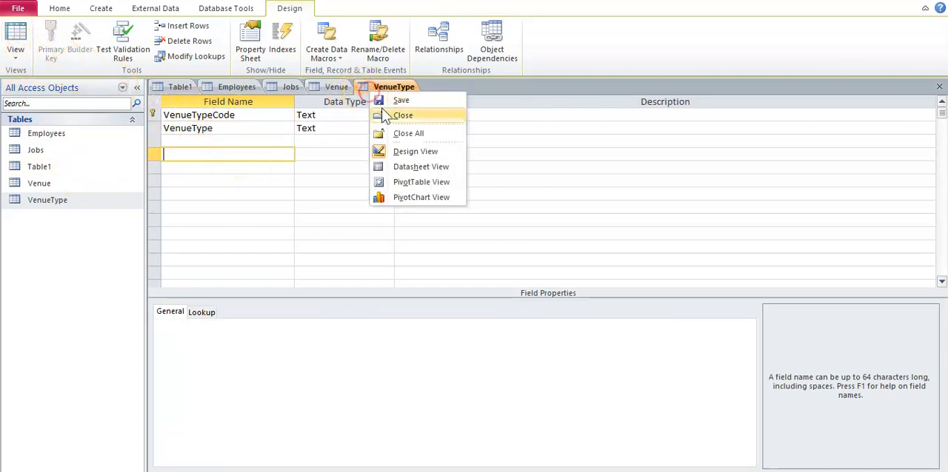
pyautogui.click(400, 115)
pyautogui.click(530, 277)
pyautogui.rightClick(405, 89)
pyautogui.click(433, 97)
pyautogui.click(16, 32)
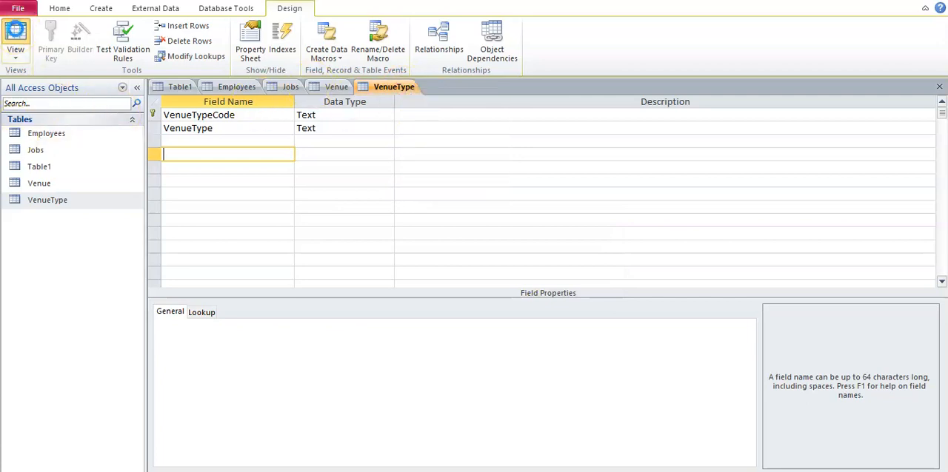
# Switch to the Word document and read checklist points 5 and 6 on field names, data types and table relationships
pyautogui.click(330, 471)
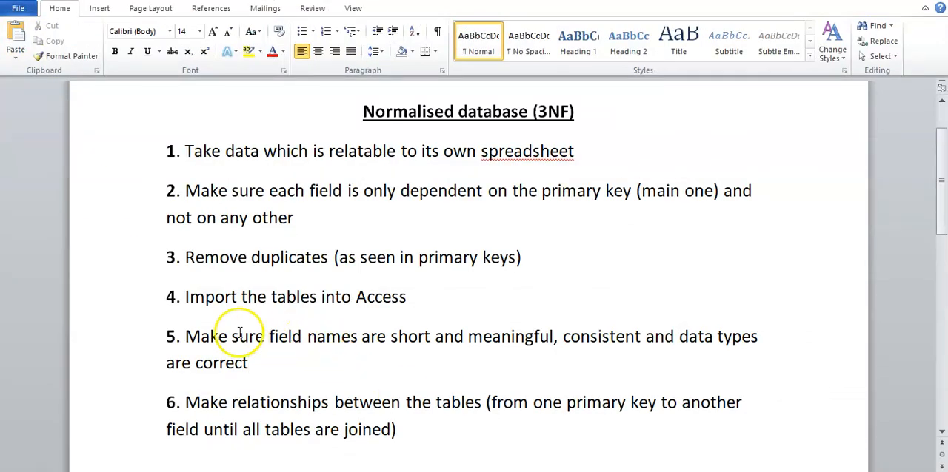
pyautogui.moveTo(185, 336); pyautogui.dragTo(422, 370)
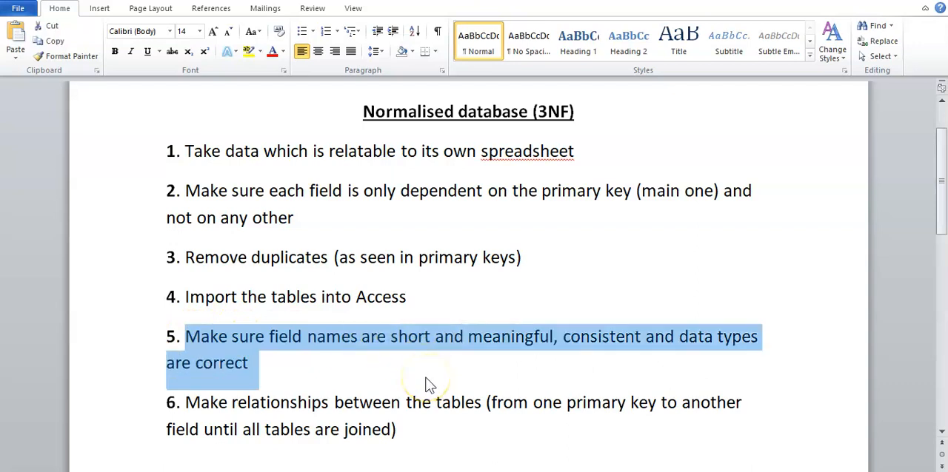
pyautogui.click(426, 378)
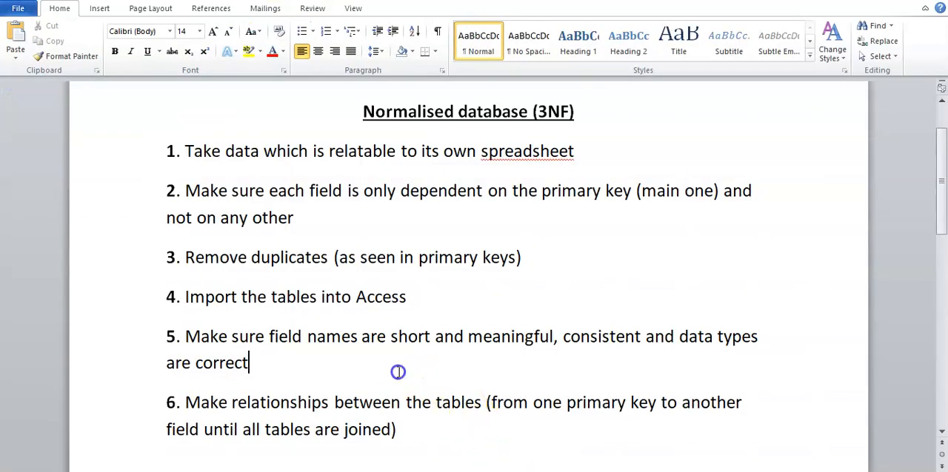
pyautogui.scroll(-3, 397, 372)
pyautogui.moveTo(404, 333); pyautogui.dragTo(186, 306)
pyautogui.click(498, 353)
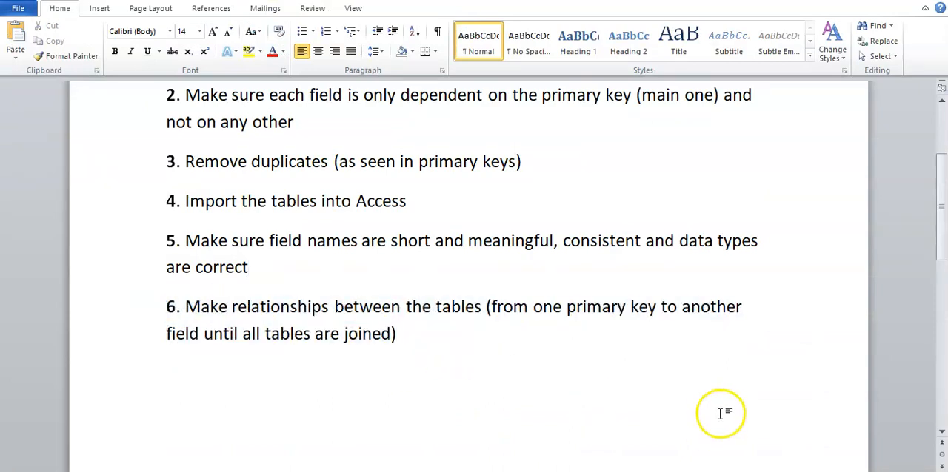
# Return to Access, open the Relationships window and add the Employees, Jobs, Venue and VenueType tables
pyautogui.hotkey('alt', 'Tab')
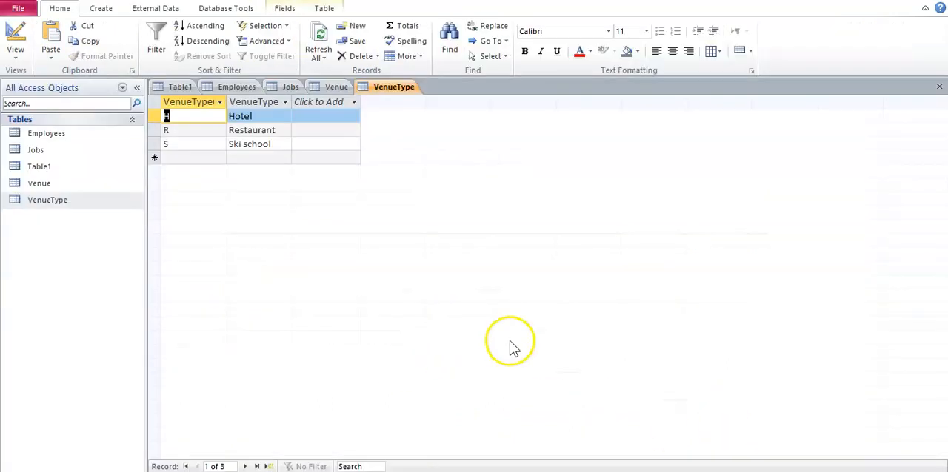
pyautogui.click(224, 9)
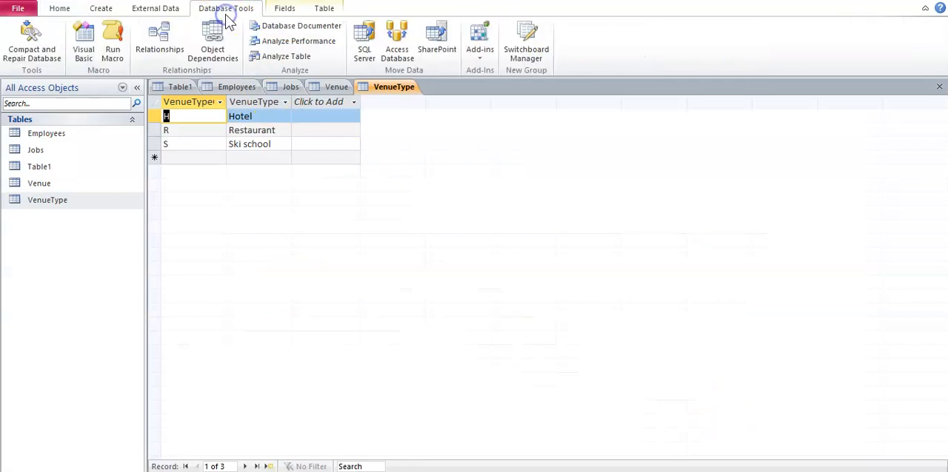
pyautogui.click(183, 44)
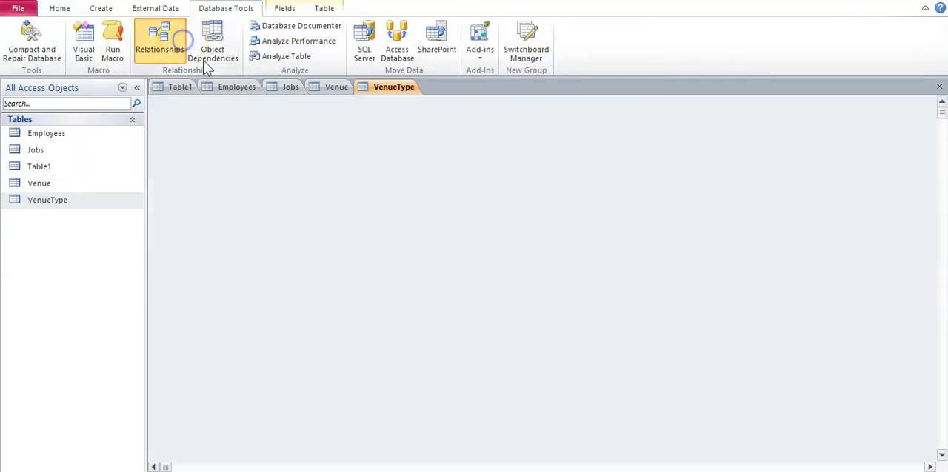
pyautogui.doubleClick(411, 129)
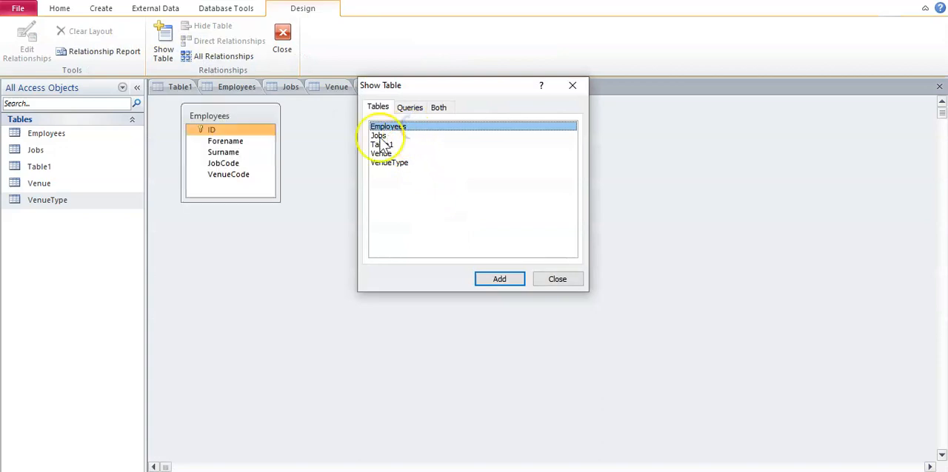
pyautogui.doubleClick(379, 136)
pyautogui.doubleClick(382, 154)
pyautogui.doubleClick(387, 162)
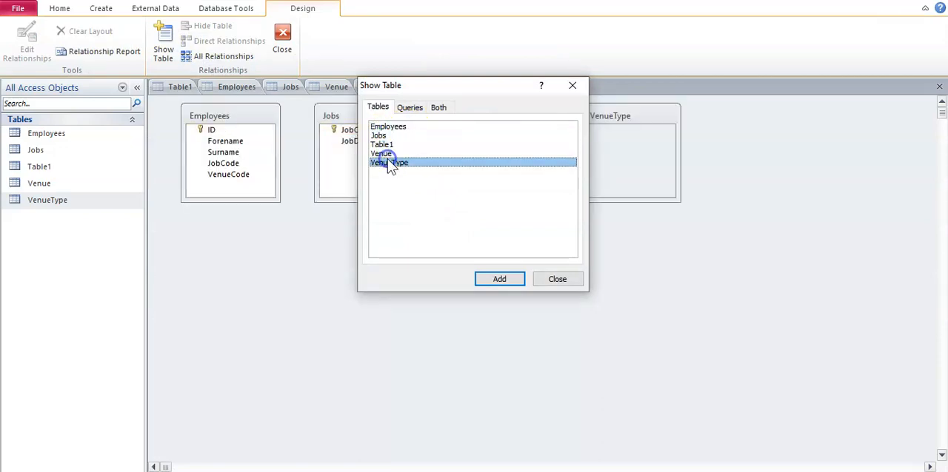
pyautogui.click(577, 285)
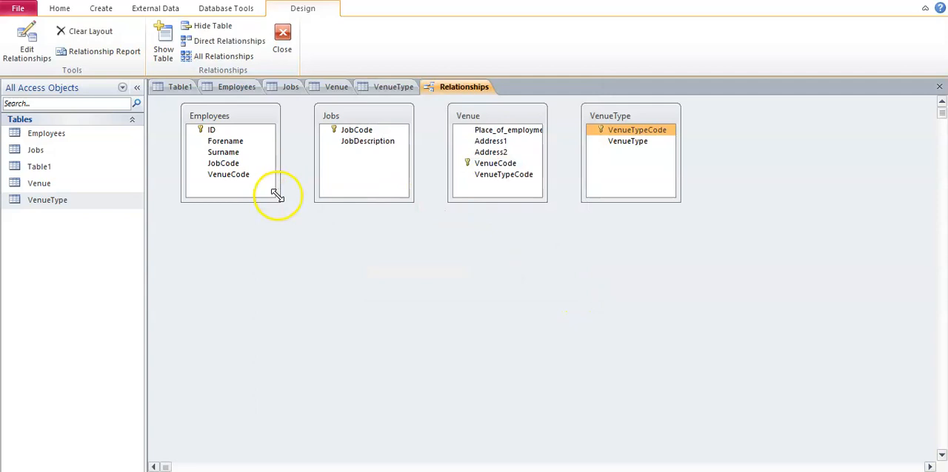
# Enlarge the four table boxes in the Relationships window and spread them apart so their fields are readable
pyautogui.moveTo(278, 198); pyautogui.dragTo(301, 238)
pyautogui.moveTo(409, 201); pyautogui.dragTo(423, 222)
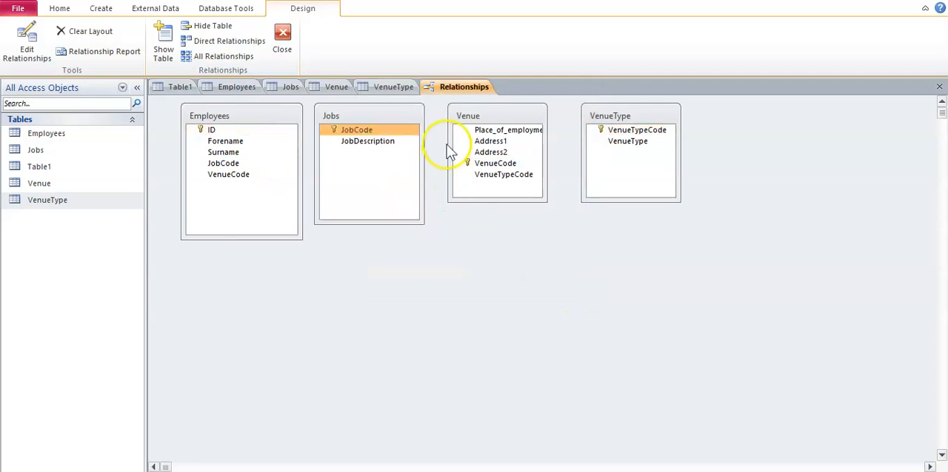
pyautogui.moveTo(656, 121); pyautogui.dragTo(782, 122)
pyautogui.moveTo(522, 115); pyautogui.dragTo(624, 127)
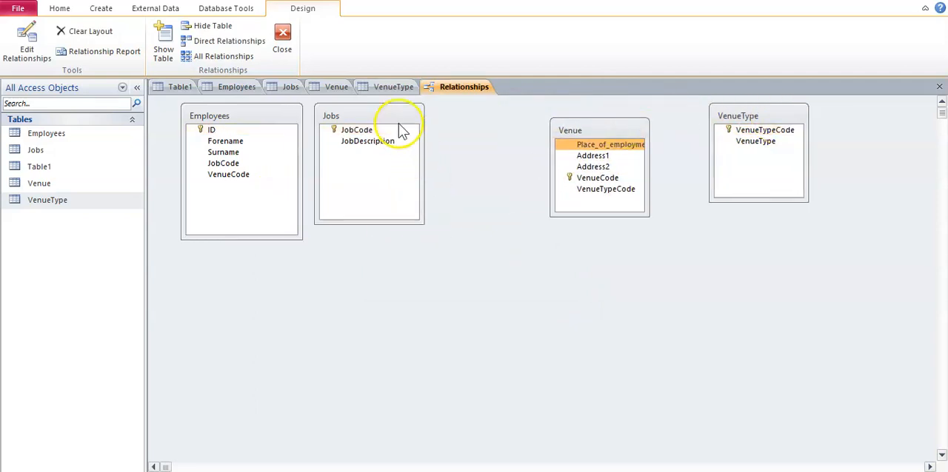
pyautogui.moveTo(396, 121); pyautogui.dragTo(448, 203)
pyautogui.moveTo(649, 215); pyautogui.dragTo(693, 287)
pyautogui.moveTo(805, 201); pyautogui.dragTo(839, 235)
pyautogui.moveTo(807, 111); pyautogui.dragTo(861, 133)
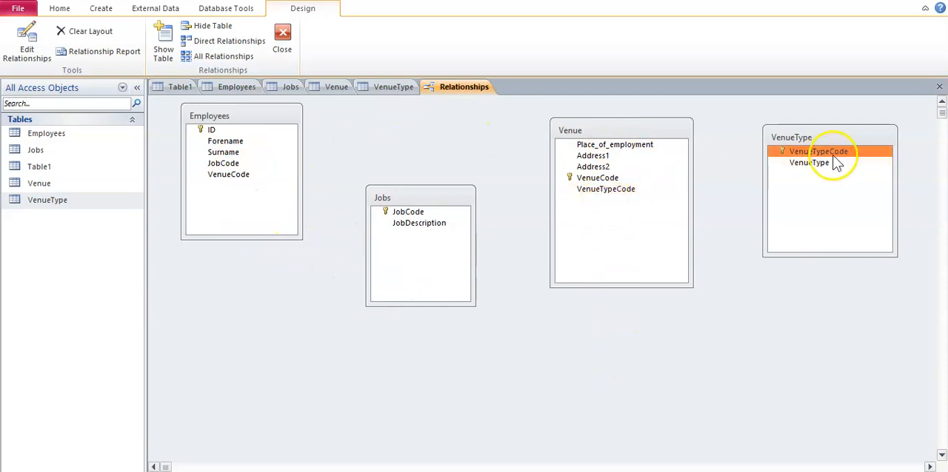
# Create a relationship from VenueTypeCode in VenueType to VenueTypeCode in Venue, and reposition both table boxes
pyautogui.moveTo(835, 161); pyautogui.dragTo(614, 194)
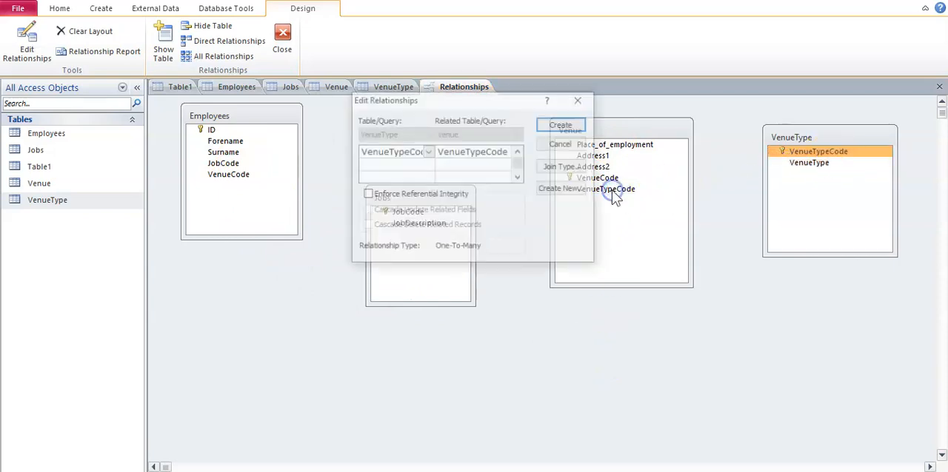
pyautogui.click(552, 124)
pyautogui.moveTo(822, 139); pyautogui.dragTo(848, 230)
pyautogui.moveTo(620, 131); pyautogui.dragTo(659, 134)
# Create a relationship from JobCode in Jobs to JobCode in Employees, and move the Jobs box lower down
pyautogui.moveTo(441, 197); pyautogui.dragTo(301, 195)
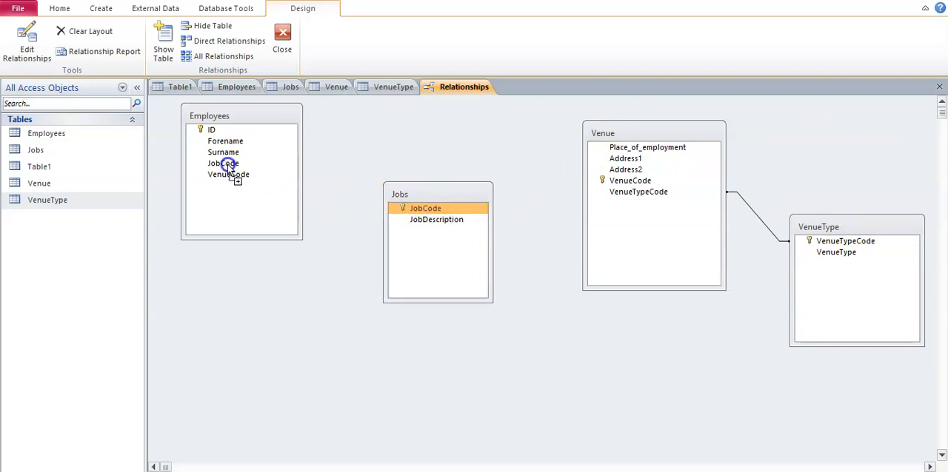
pyautogui.moveTo(225, 167); pyautogui.dragTo(225, 165)
pyautogui.click(567, 123)
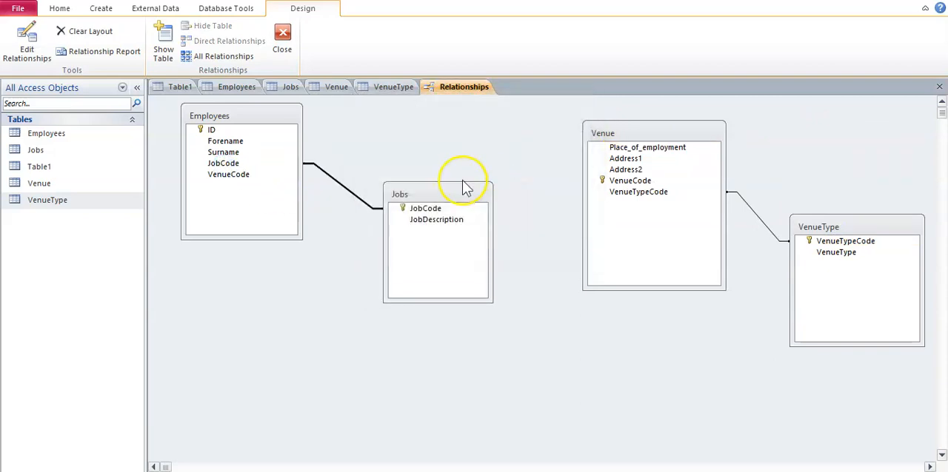
pyautogui.moveTo(455, 190); pyautogui.dragTo(511, 278)
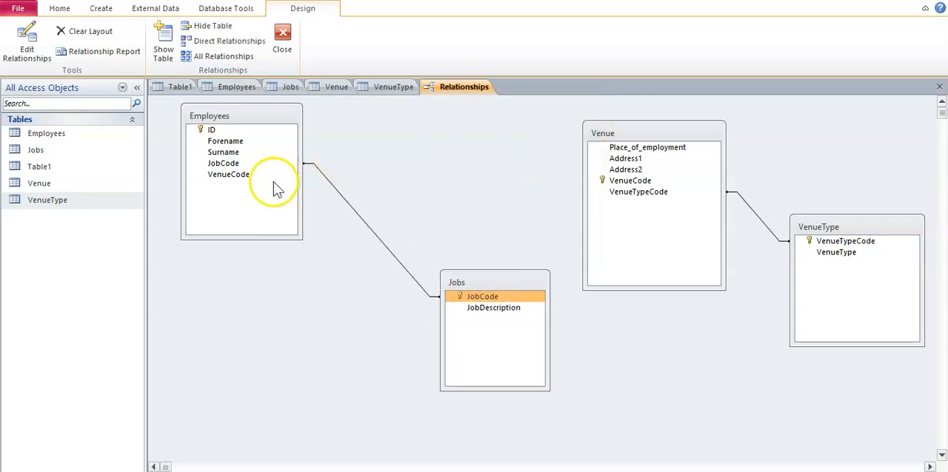
# Create a relationship from VenueCode in Venue to VenueCode in Employees, and rearrange Employees between Jobs and Venue
pyautogui.moveTo(635, 185); pyautogui.dragTo(225, 176)
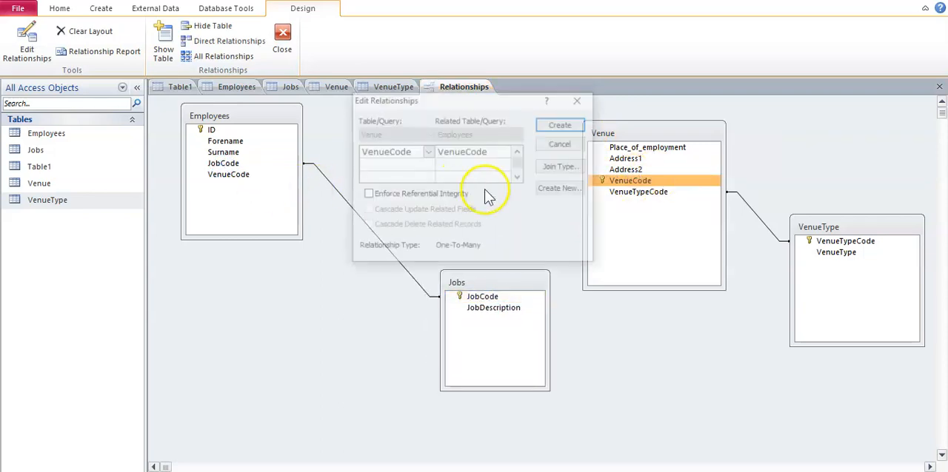
pyautogui.click(562, 123)
pyautogui.moveTo(243, 119); pyautogui.dragTo(440, 144)
pyautogui.moveTo(495, 285); pyautogui.dragTo(273, 274)
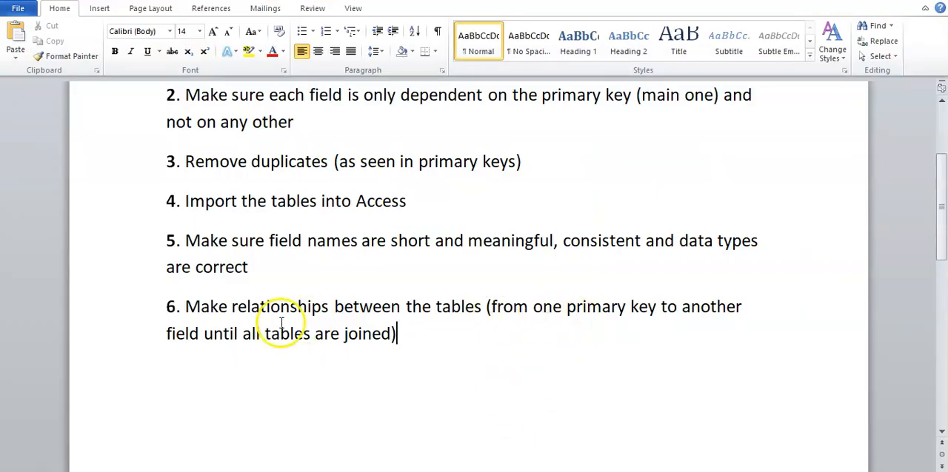
# Save the relationships layout
pyautogui.click(223, 331)
pyautogui.moveTo(223, 330); pyautogui.dragTo(377, 330)
pyautogui.click(489, 367)
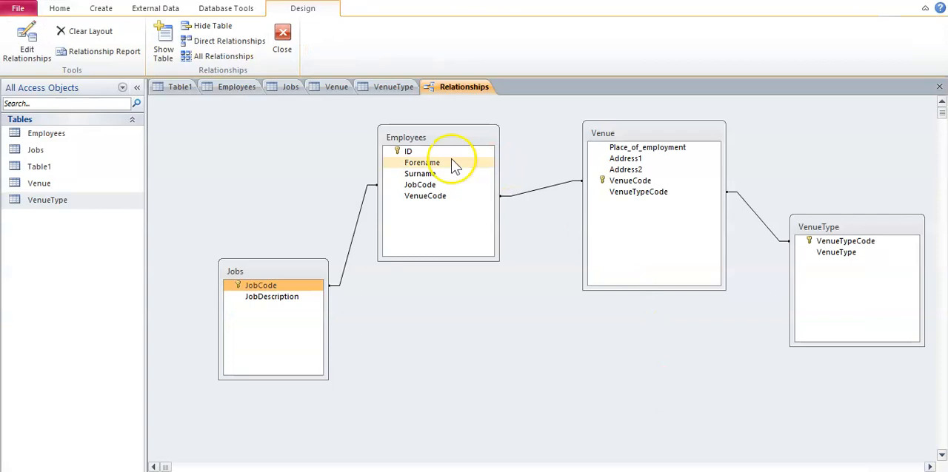
pyautogui.rightClick(468, 91)
pyautogui.click(475, 92)
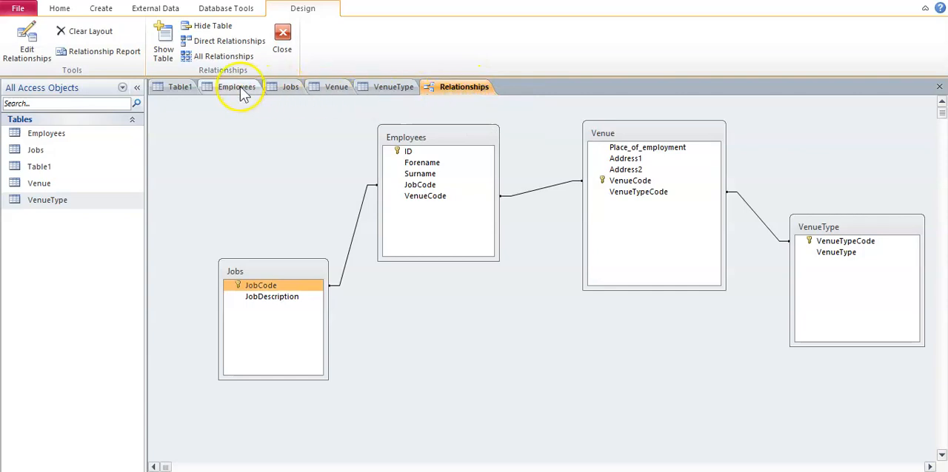
# Review the Employees, Jobs, Venue and VenueType tables, including the Venue records in Datasheet view, plus the relationships layout and Table1
pyautogui.click(239, 88)
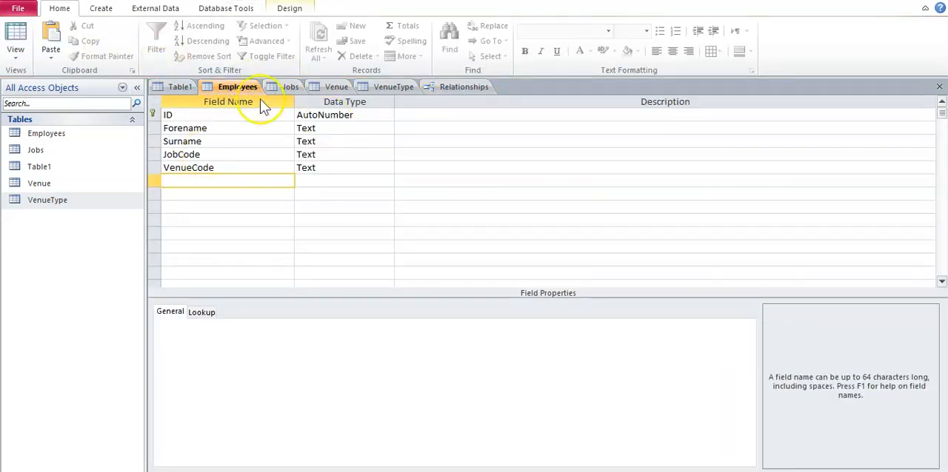
pyautogui.click(287, 87)
pyautogui.click(334, 86)
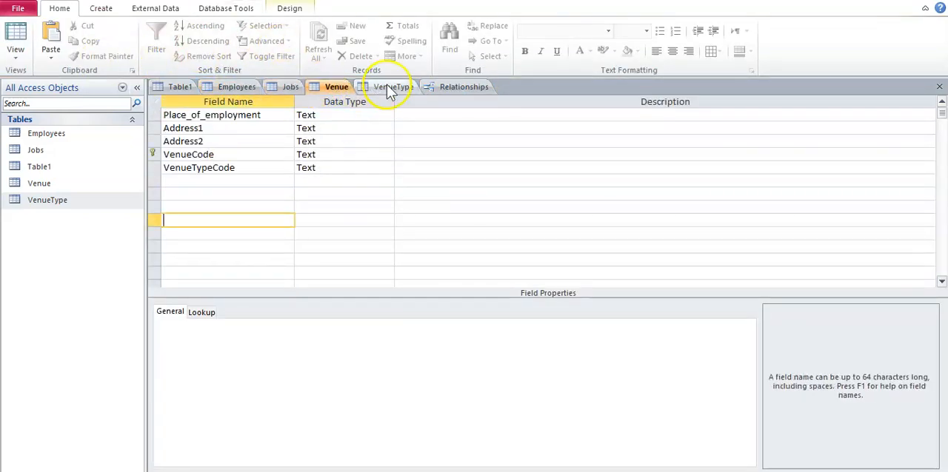
pyautogui.click(389, 87)
pyautogui.click(256, 87)
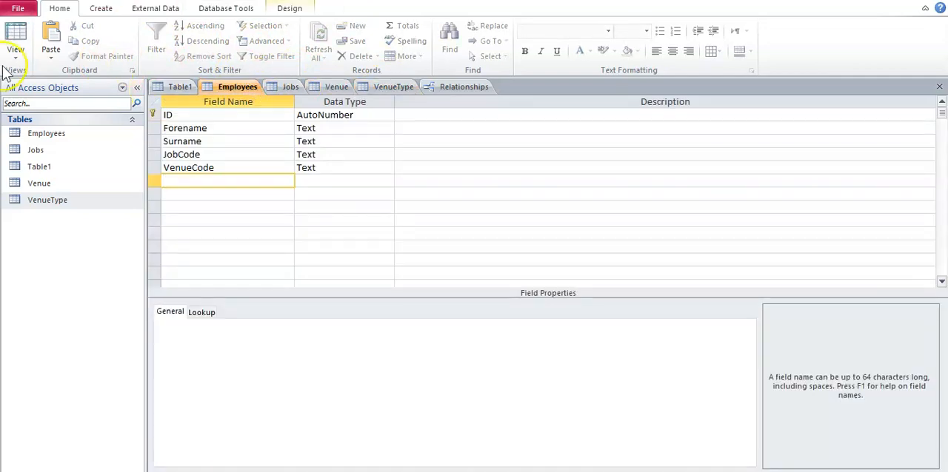
pyautogui.click(11, 35)
pyautogui.click(289, 87)
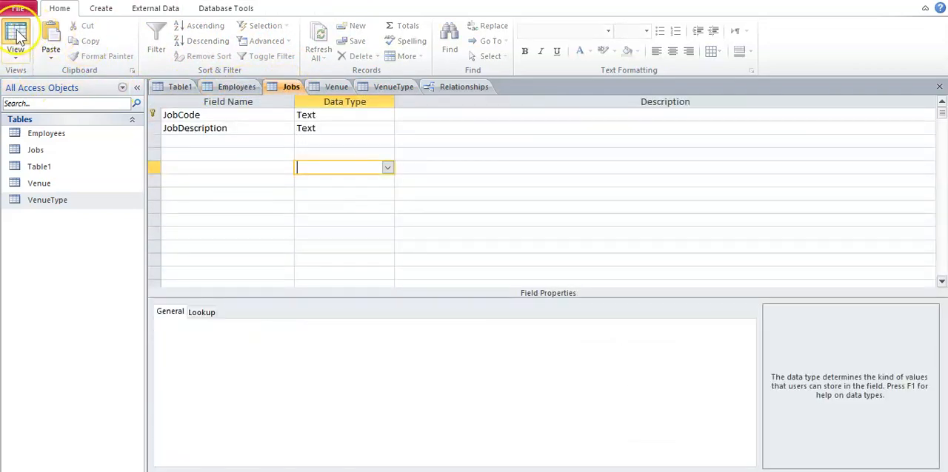
pyautogui.click(335, 86)
pyautogui.click(15, 41)
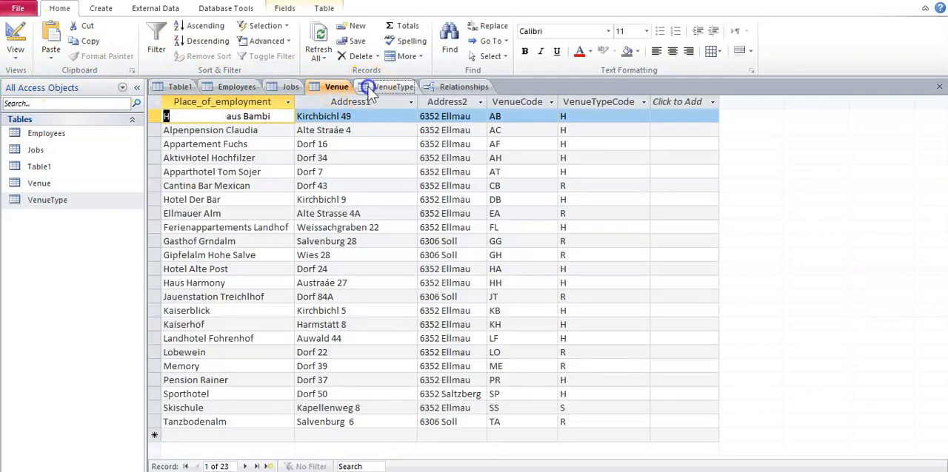
pyautogui.click(386, 86)
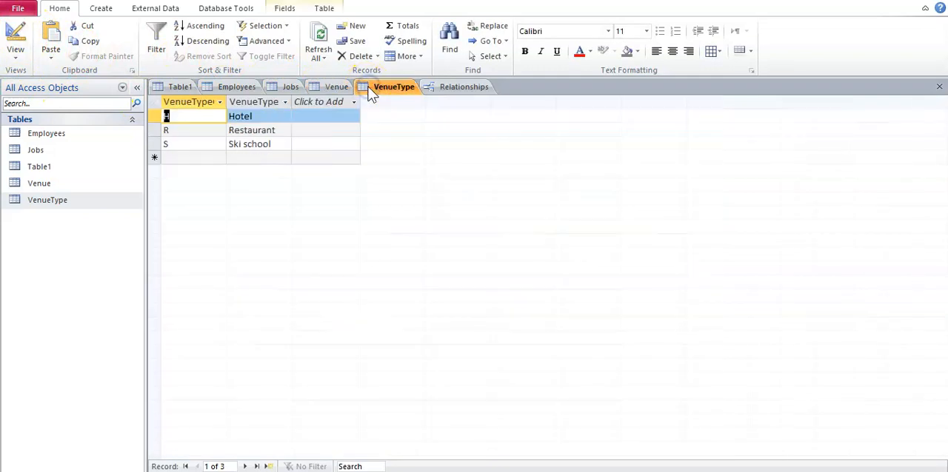
pyautogui.click(460, 87)
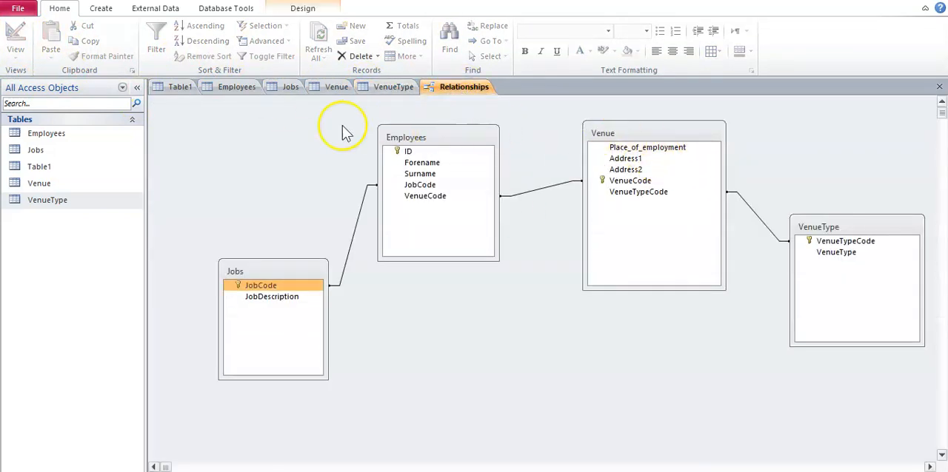
pyautogui.click(182, 87)
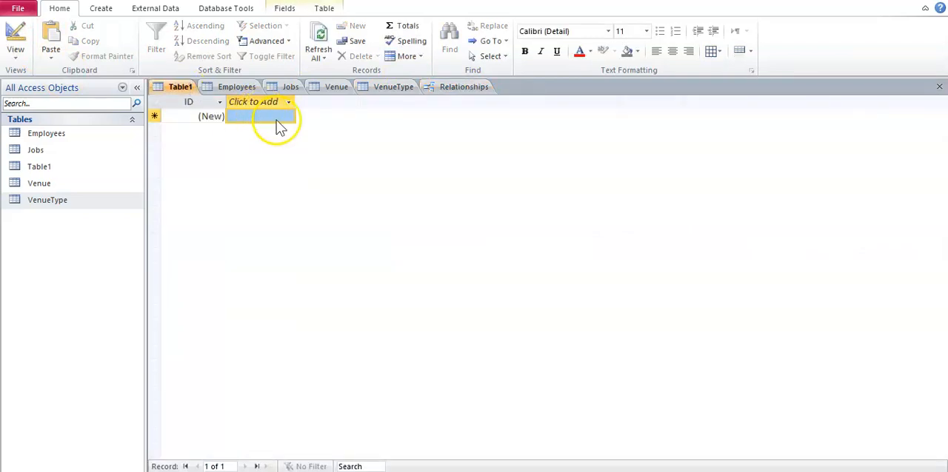
# Switch to the exam paper in the browser and read task 17 on creating a database normalised to 3NF
pyautogui.click(592, 471)
pyautogui.click(472, 259)
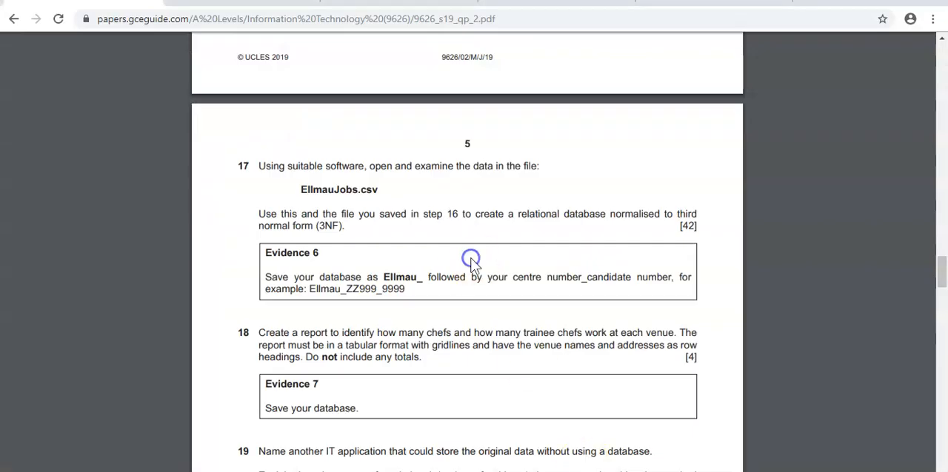
pyautogui.moveTo(337, 227); pyautogui.dragTo(271, 214)
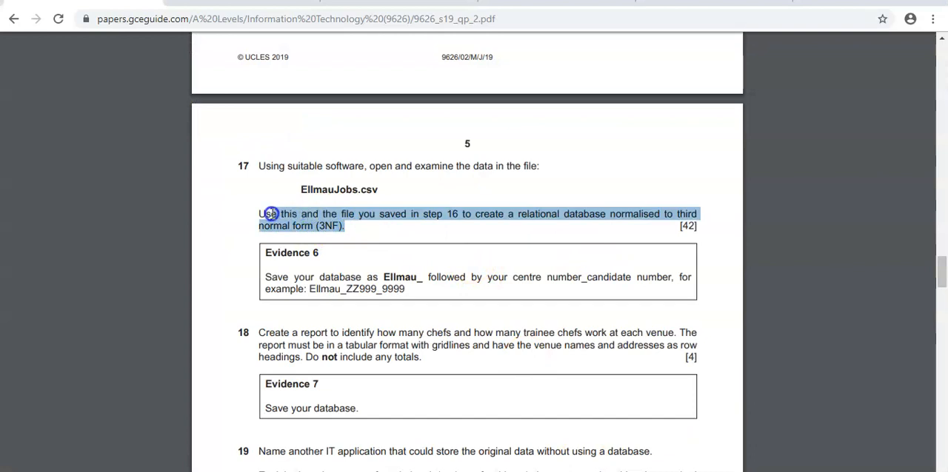
pyautogui.click(418, 237)
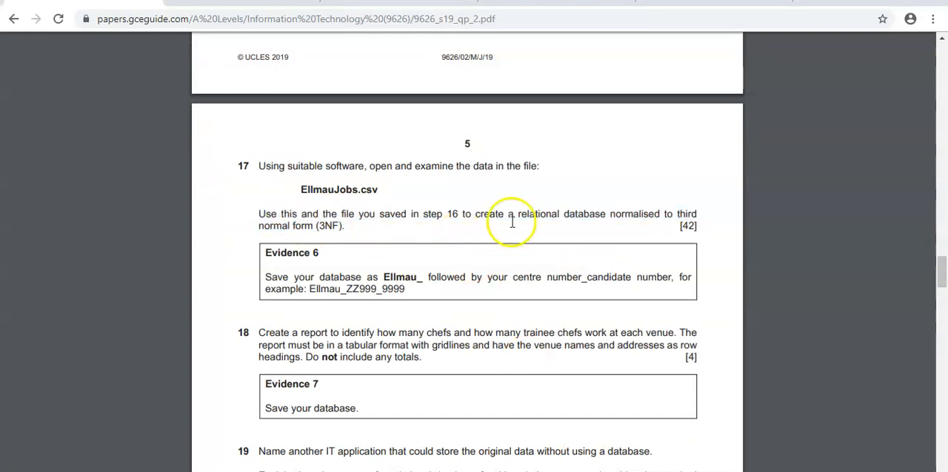
# Switch to the Word document and review the Normalised database (3NF) checklist from its heading
pyautogui.click(566, 471)
pyautogui.click(450, 338)
pyautogui.scroll(2, 450, 338)
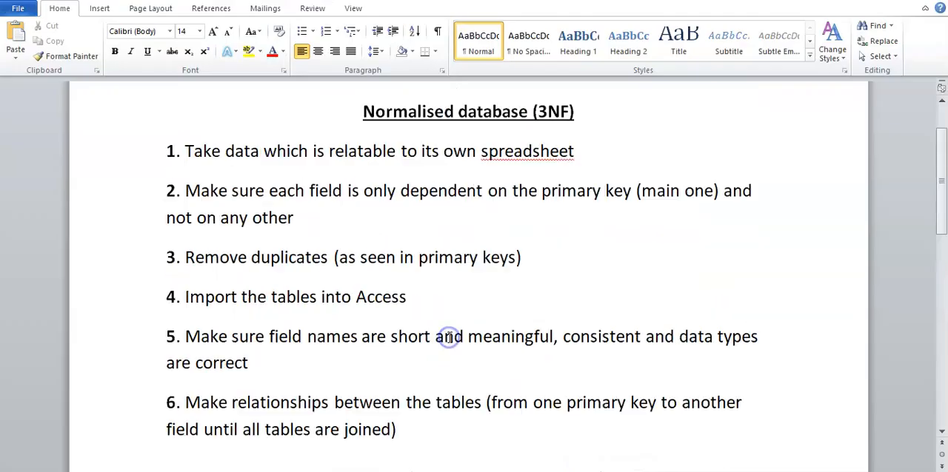